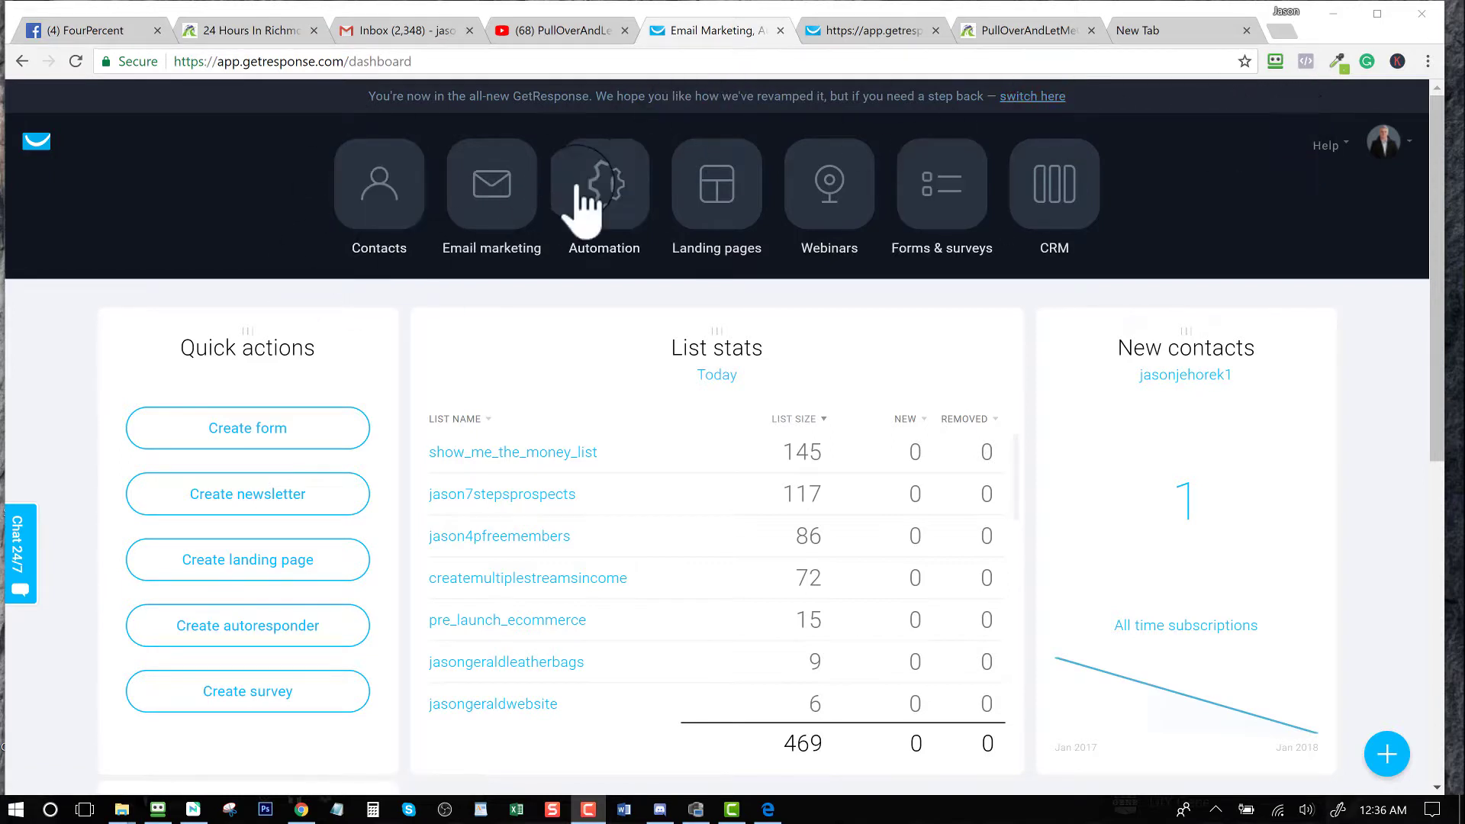
Go to Contacts and show the actions menu for the sandal giveaway list
left_click(376, 206)
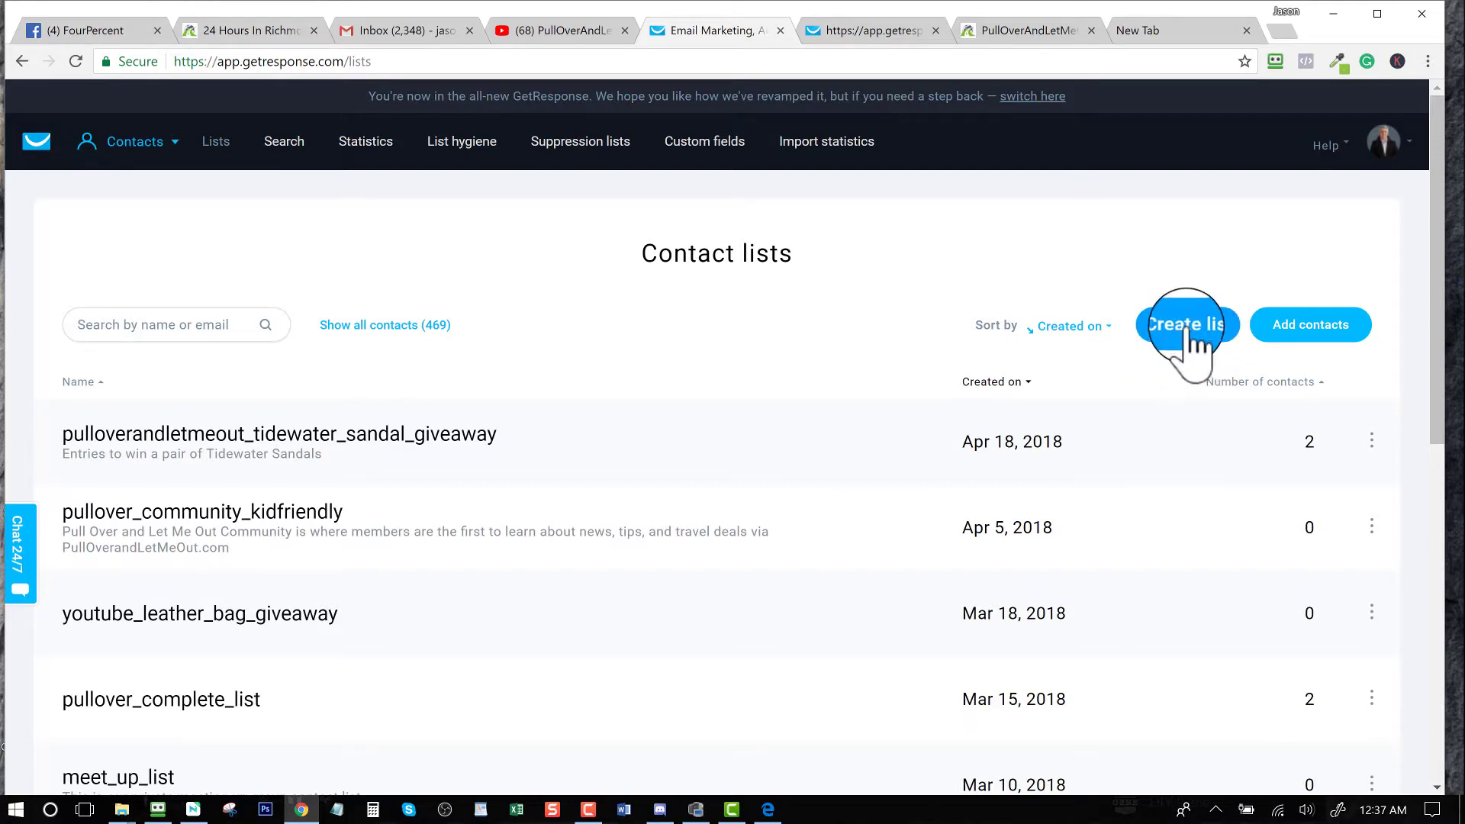
scroll(287, 470, "down", 2)
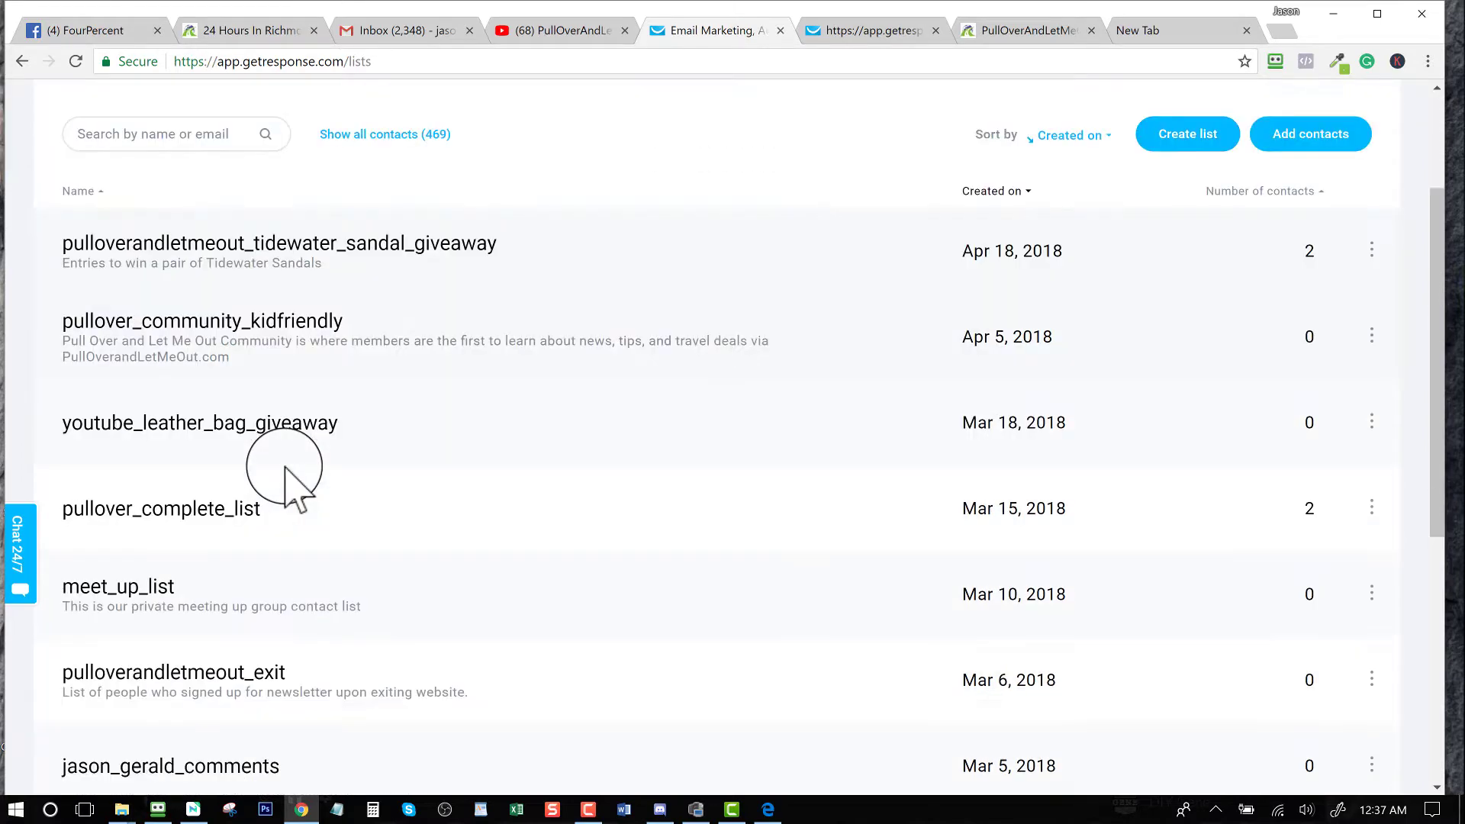
scroll(288, 482, "down", 2)
scroll(292, 458, "up", 4)
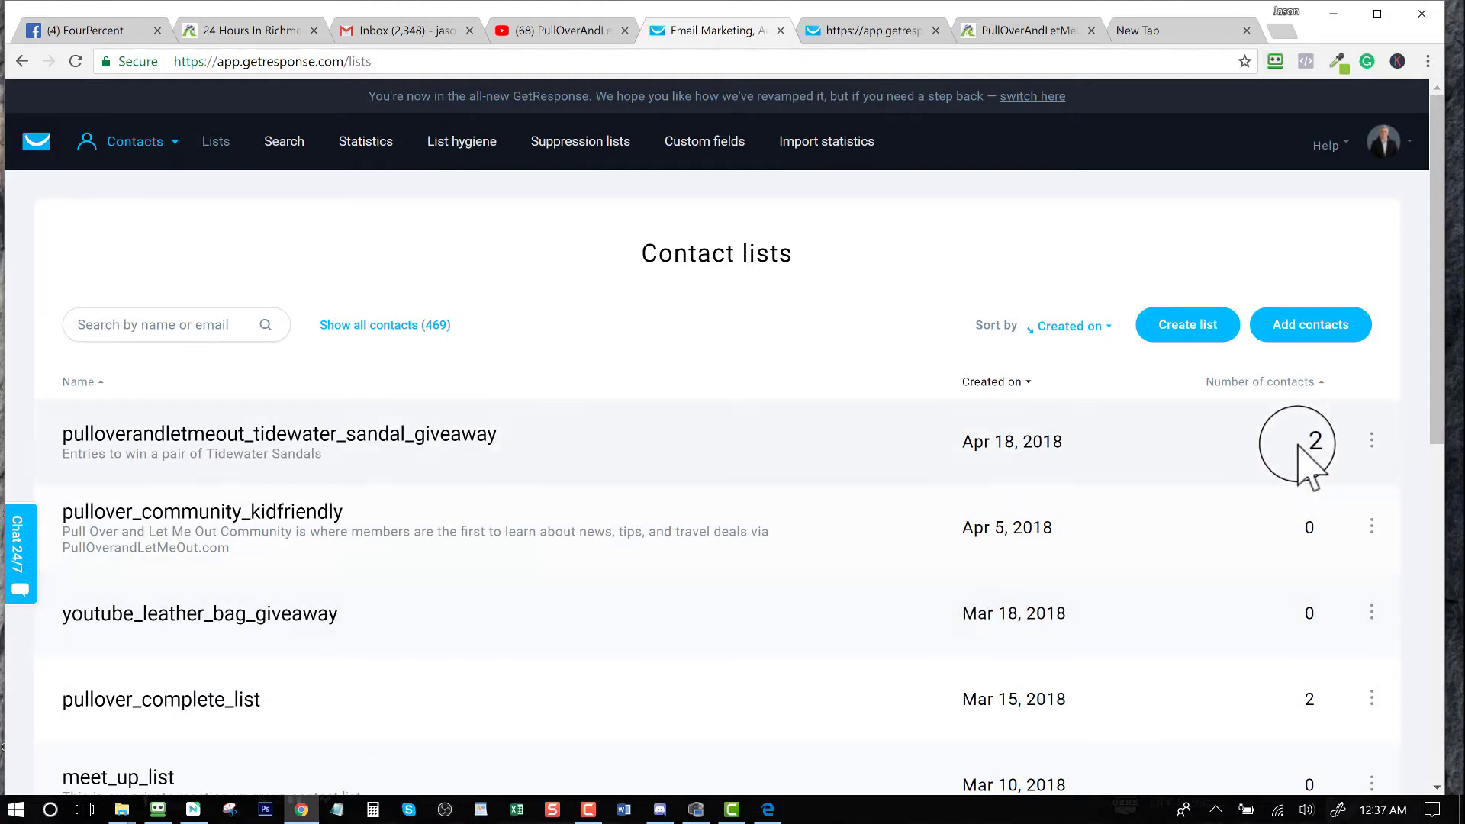
scroll(1296, 593, "down", 3)
scroll(1295, 593, "down", 2)
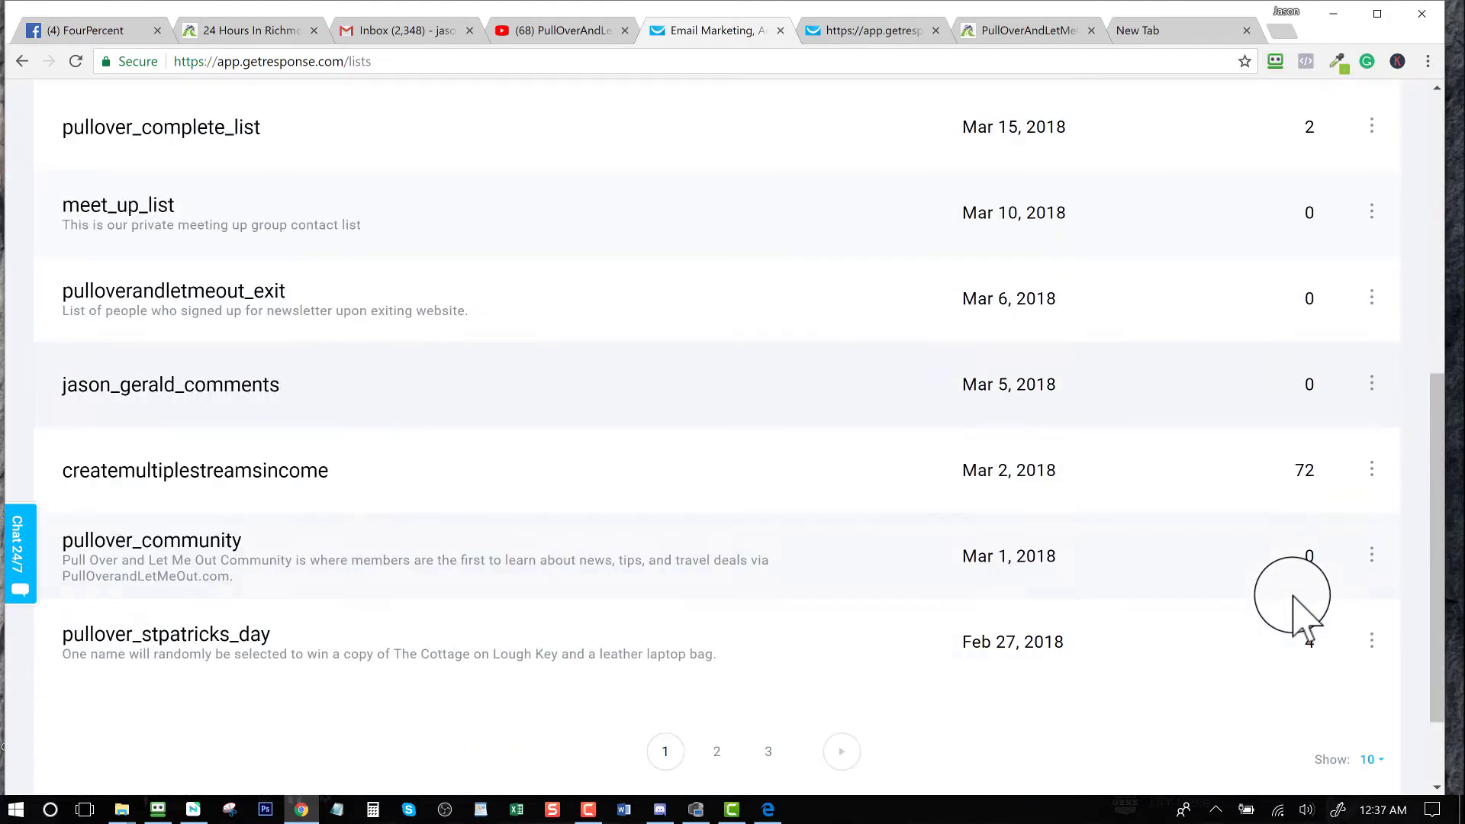
scroll(1295, 594, "down", 1)
scroll(1293, 596, "up", 3)
scroll(1294, 599, "up", 3)
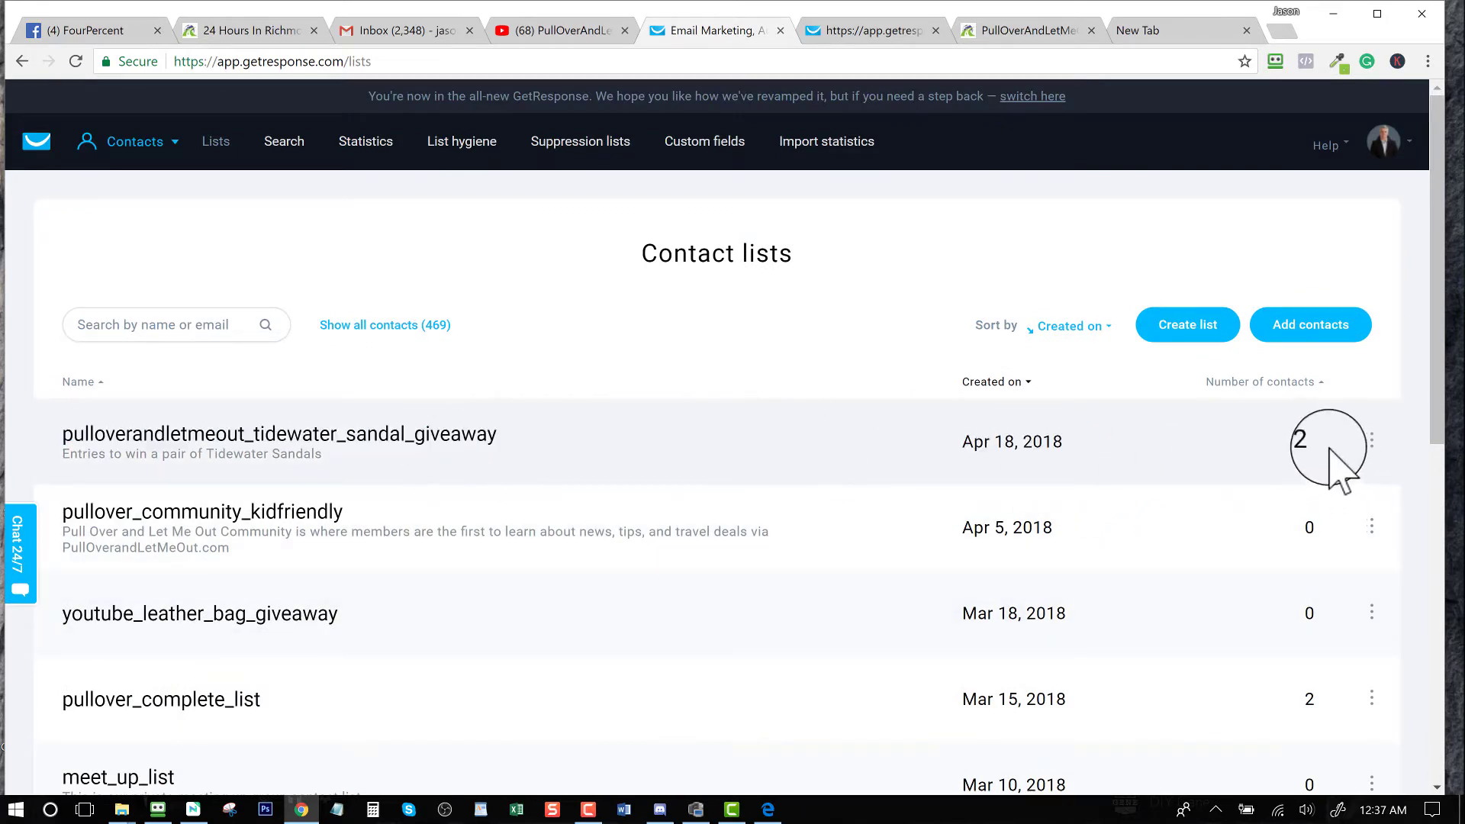
left_click(1372, 441)
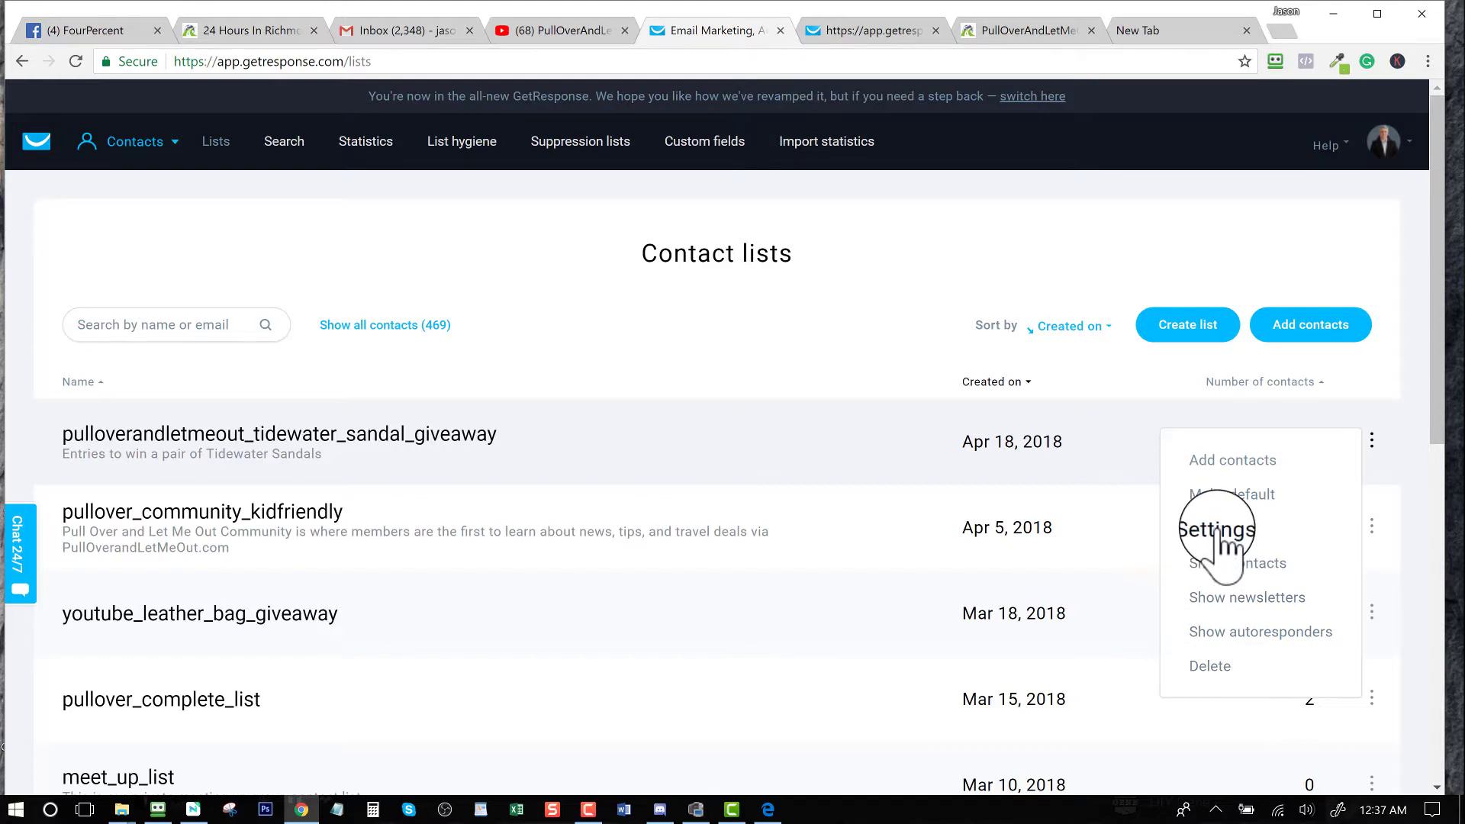
Reopen the sandal giveaway list's actions menu and choose Settings
left_click(1226, 419)
left_click(1372, 441)
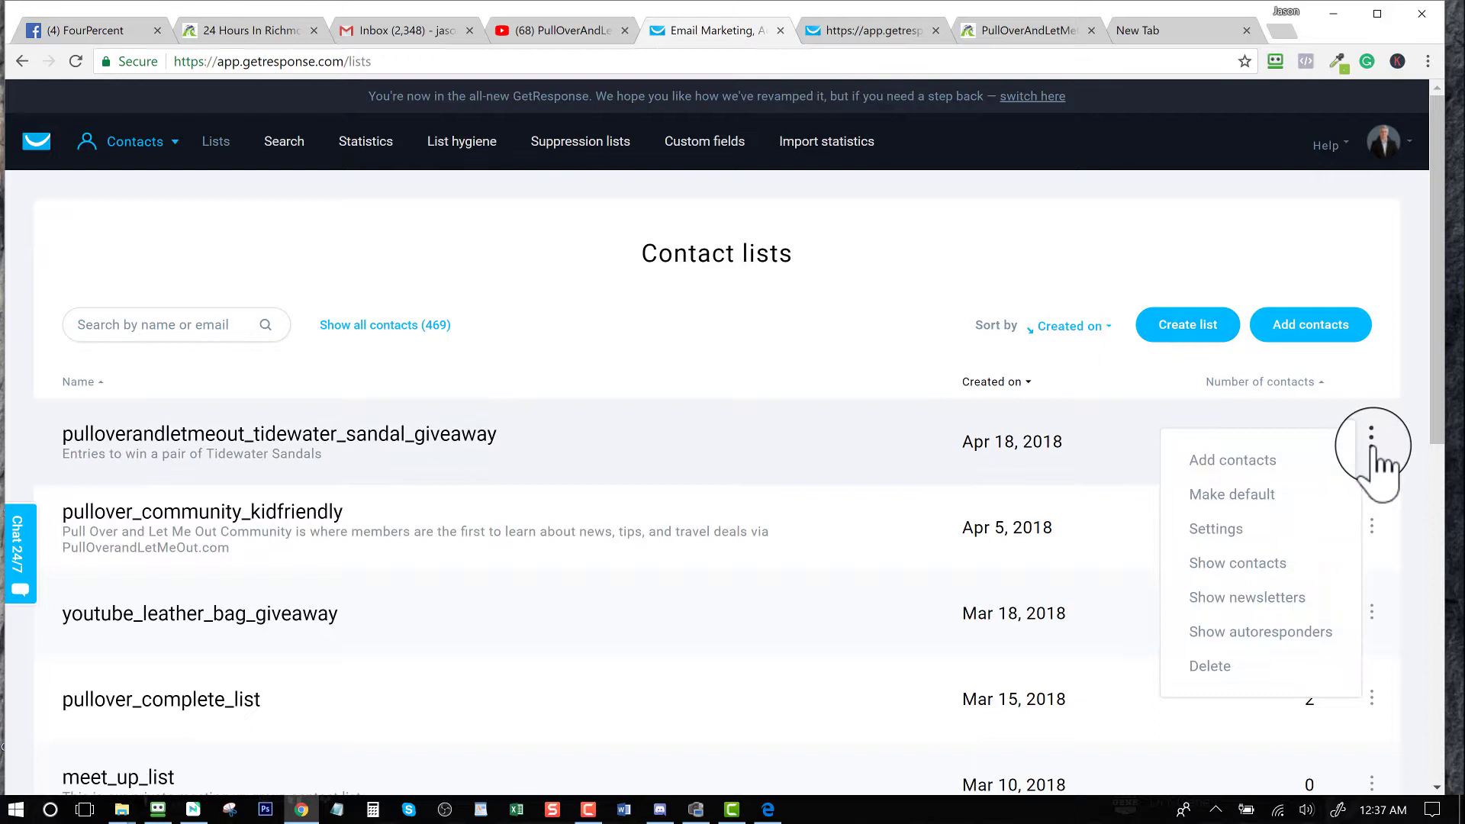
left_click(1216, 528)
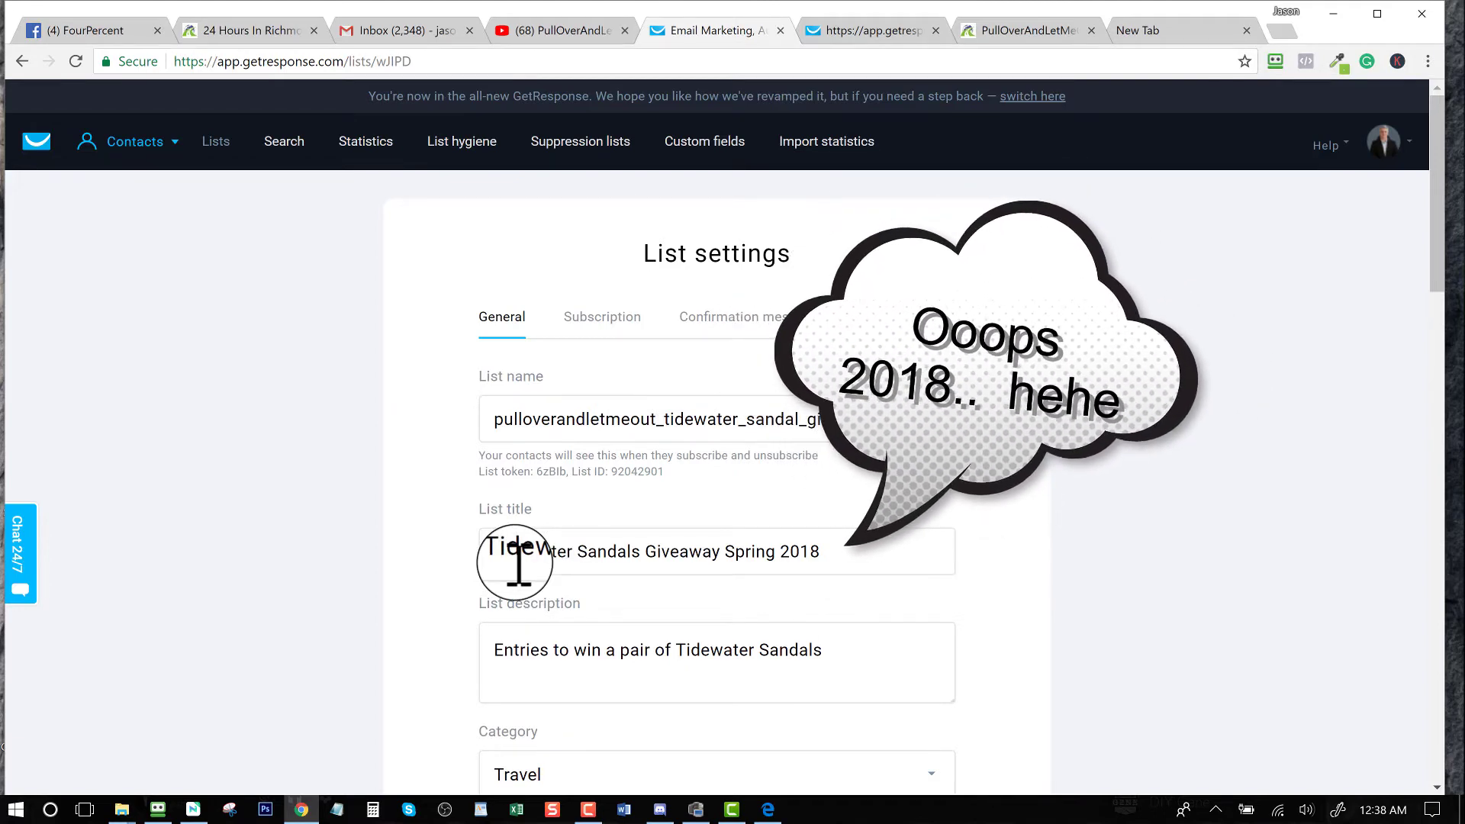
Switch to the browser tab with the sandal giveaway confirmation page preview
left_click(853, 40)
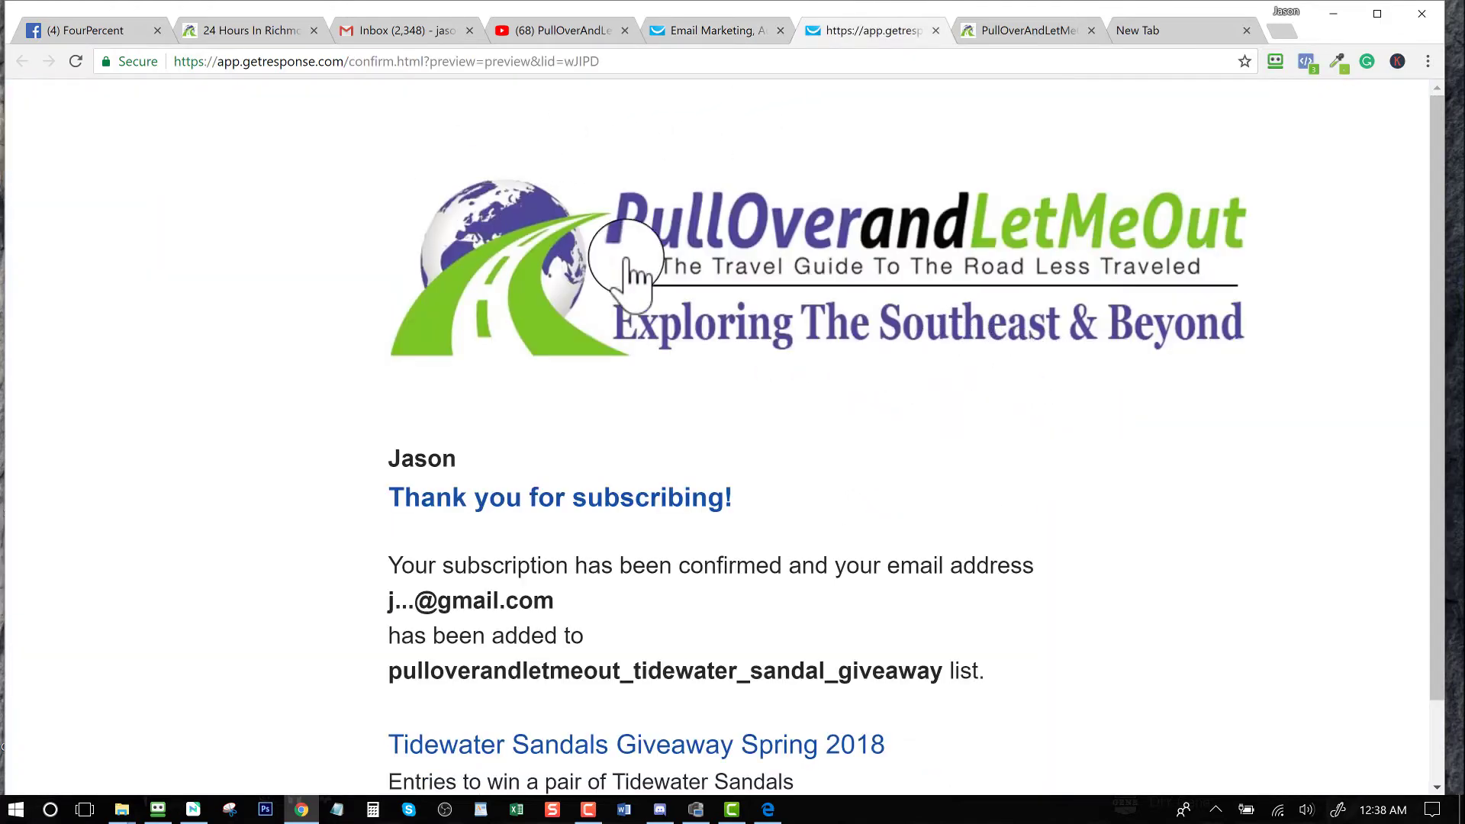
scroll(458, 275, "down", 1)
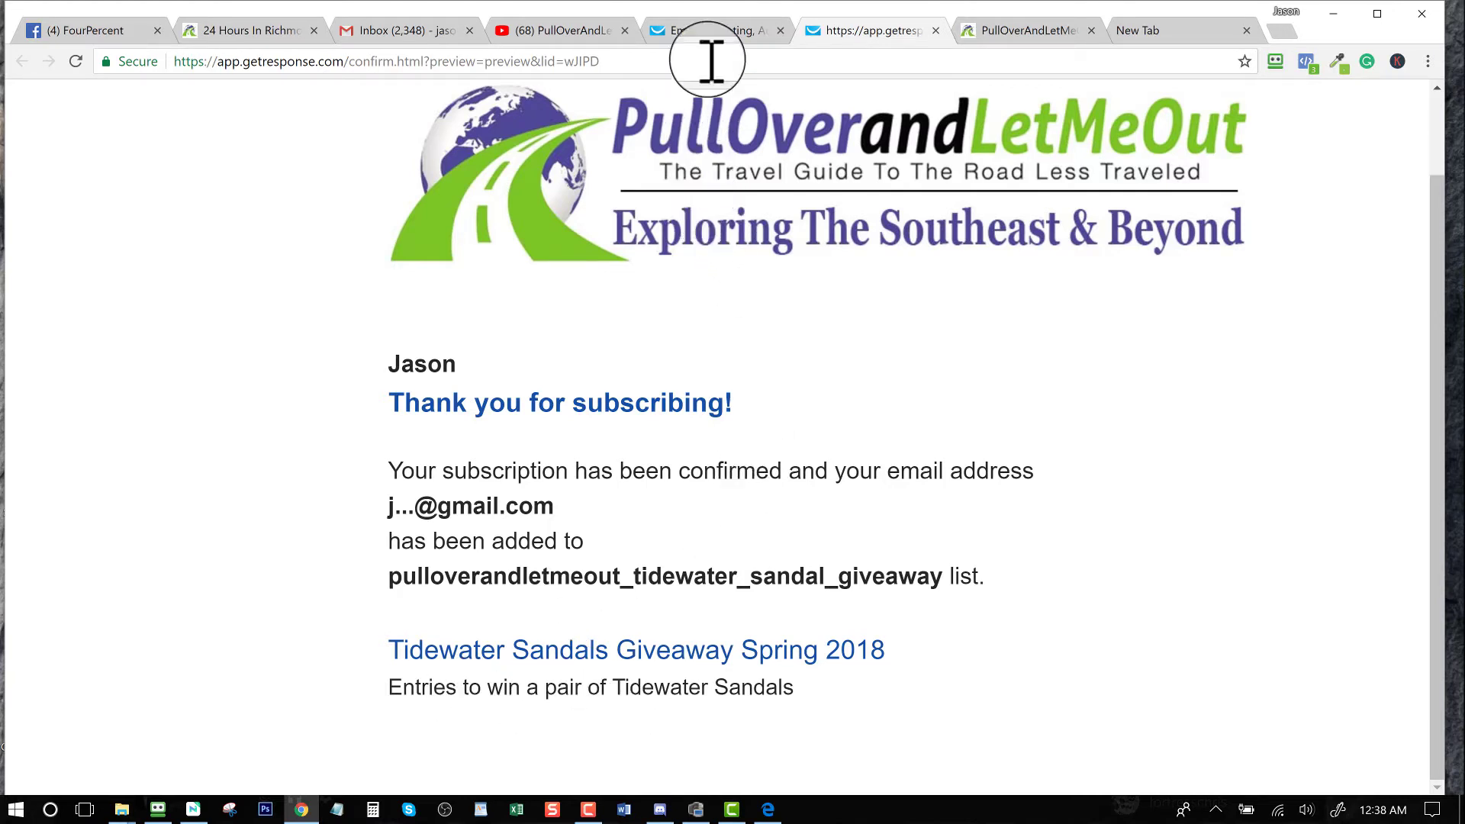
Return to the giveaway list's General settings tab
left_click(614, 215)
key("ctrl+shift+Tab")
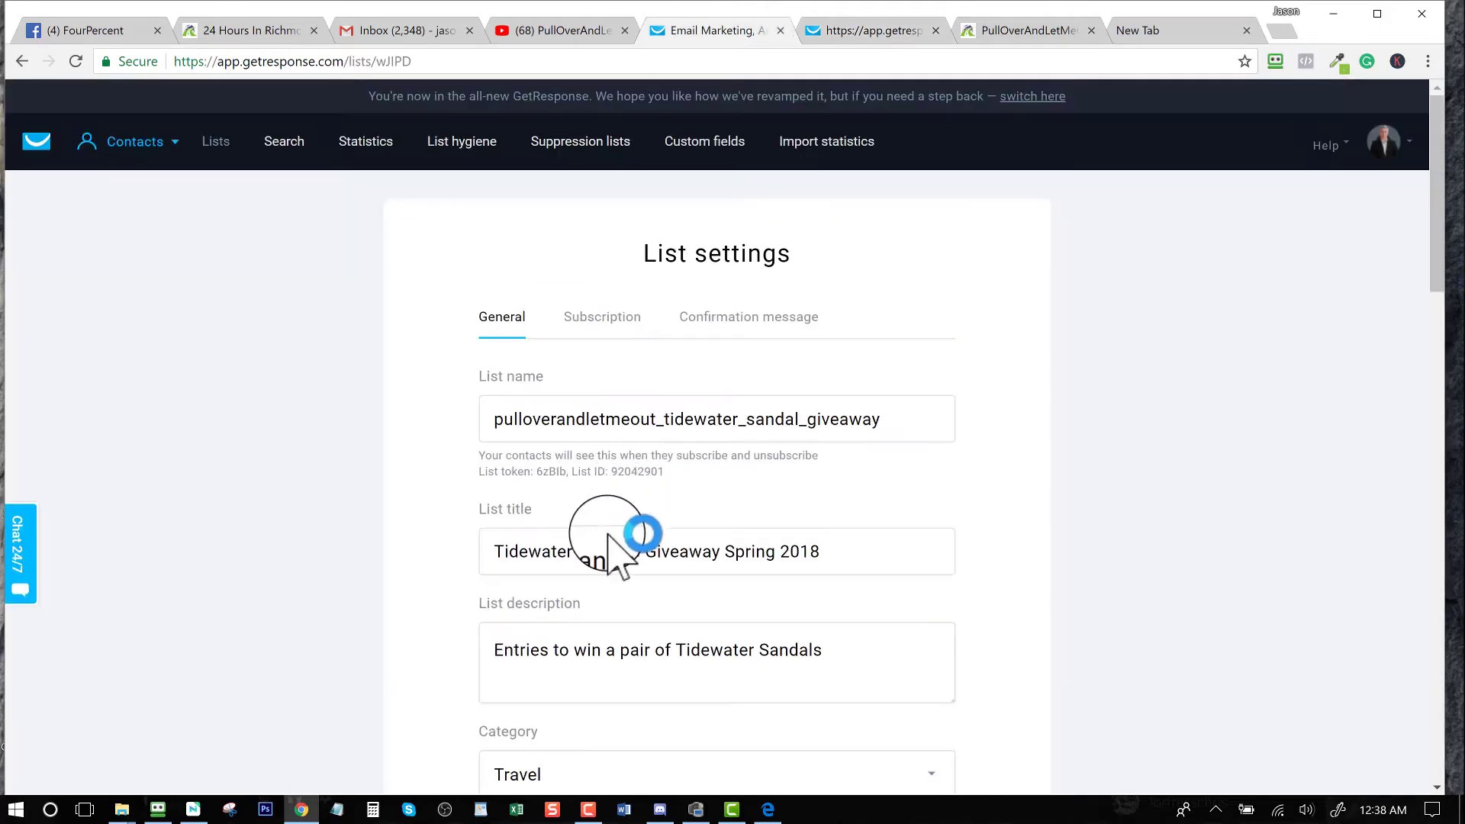
scroll(608, 550, "down", 1)
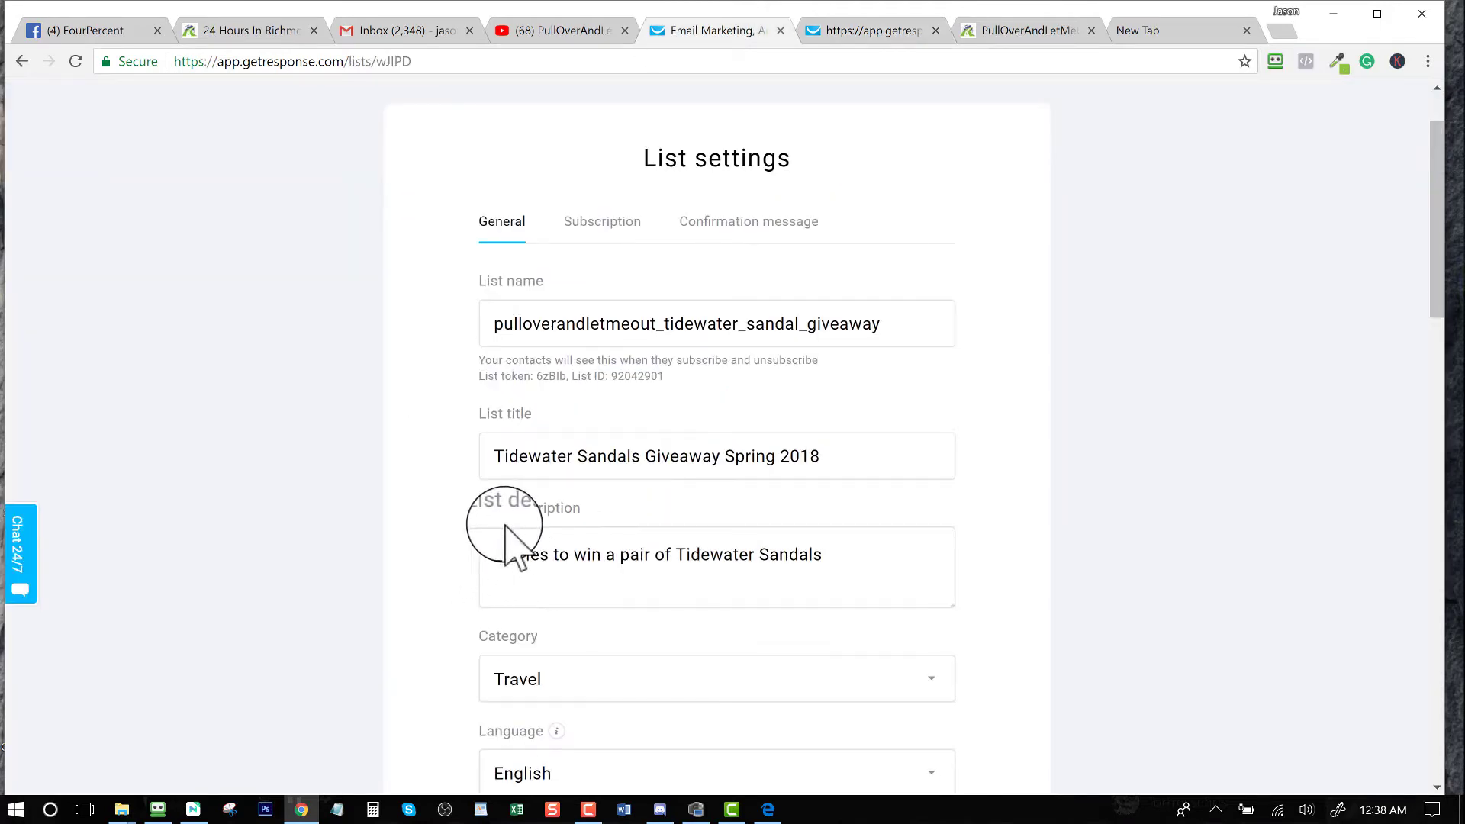
scroll(644, 573, "down", 1)
scroll(618, 550, "down", 1)
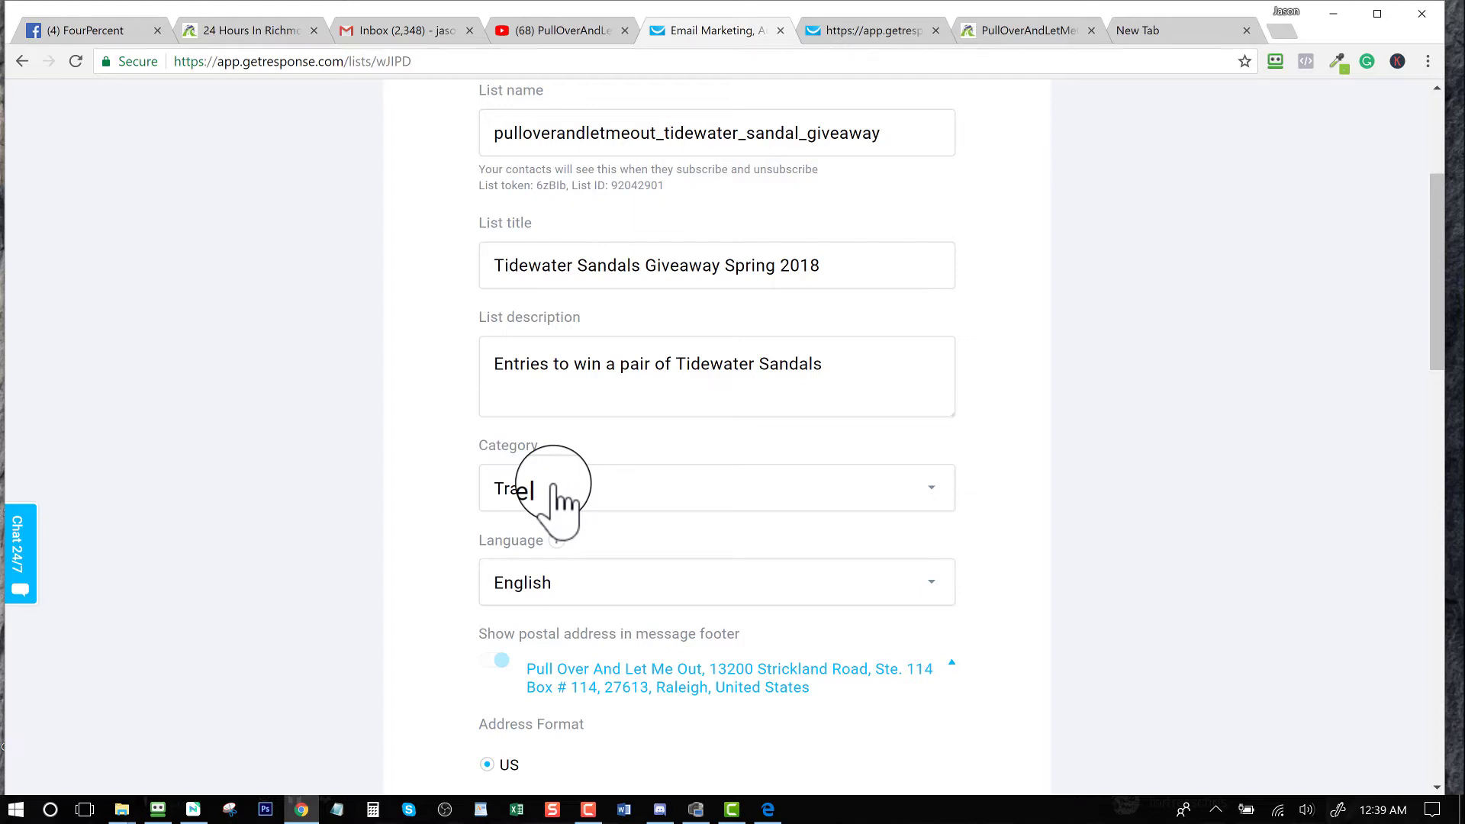
scroll(561, 493, "down", 2)
scroll(561, 458, "up", 1)
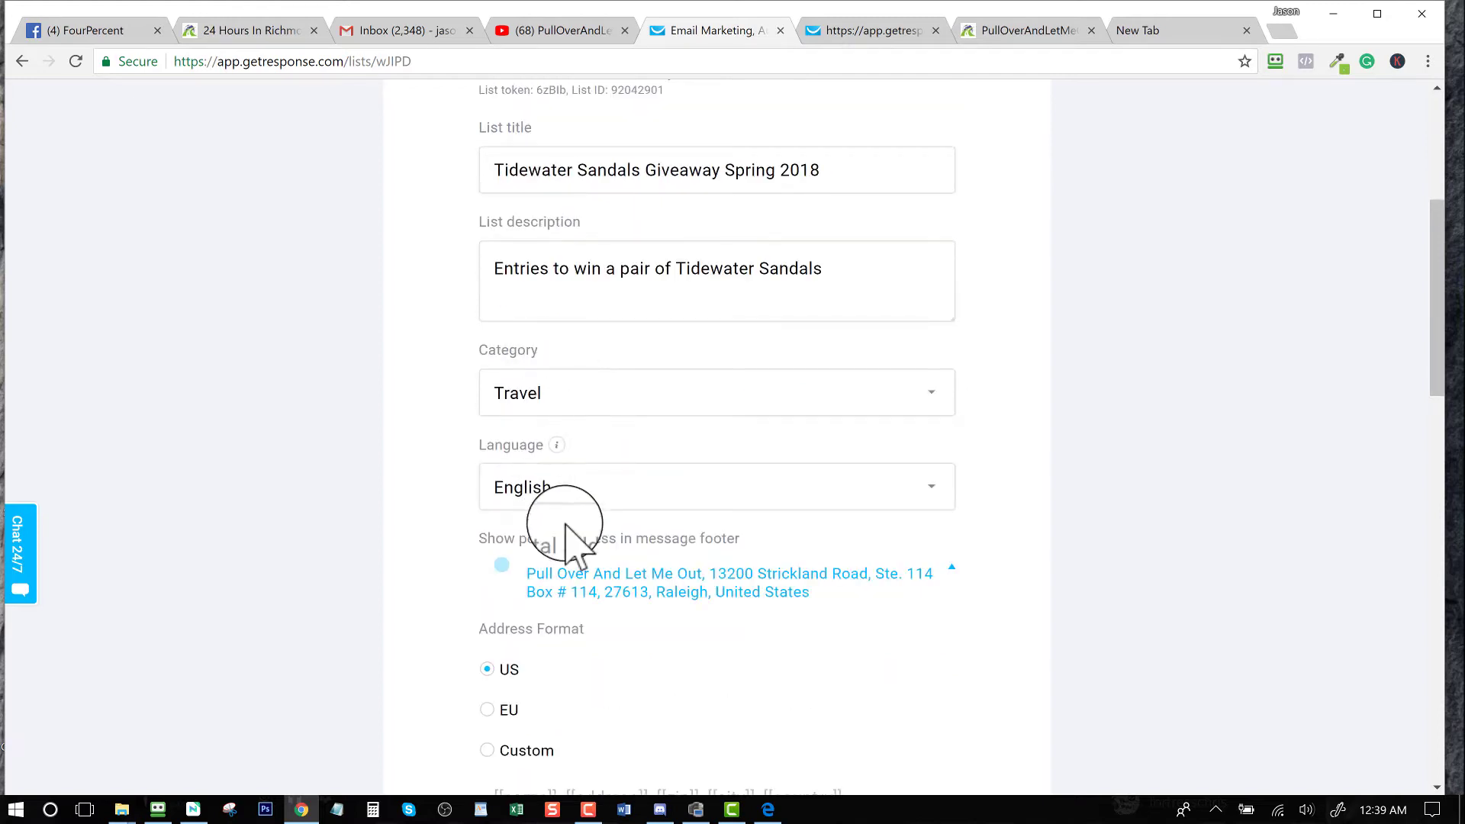
scroll(642, 549, "down", 1)
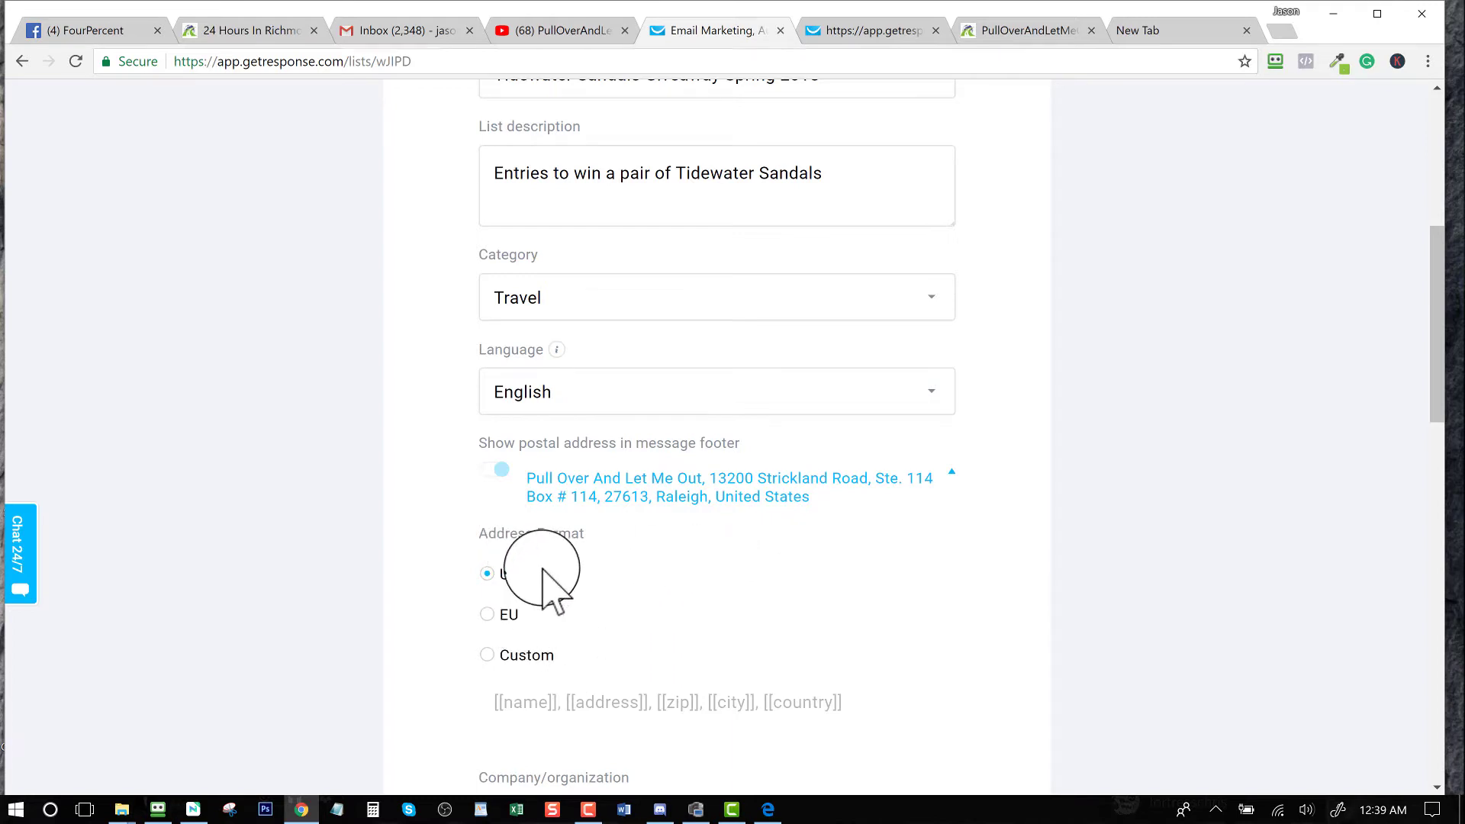
scroll(581, 579, "down", 1)
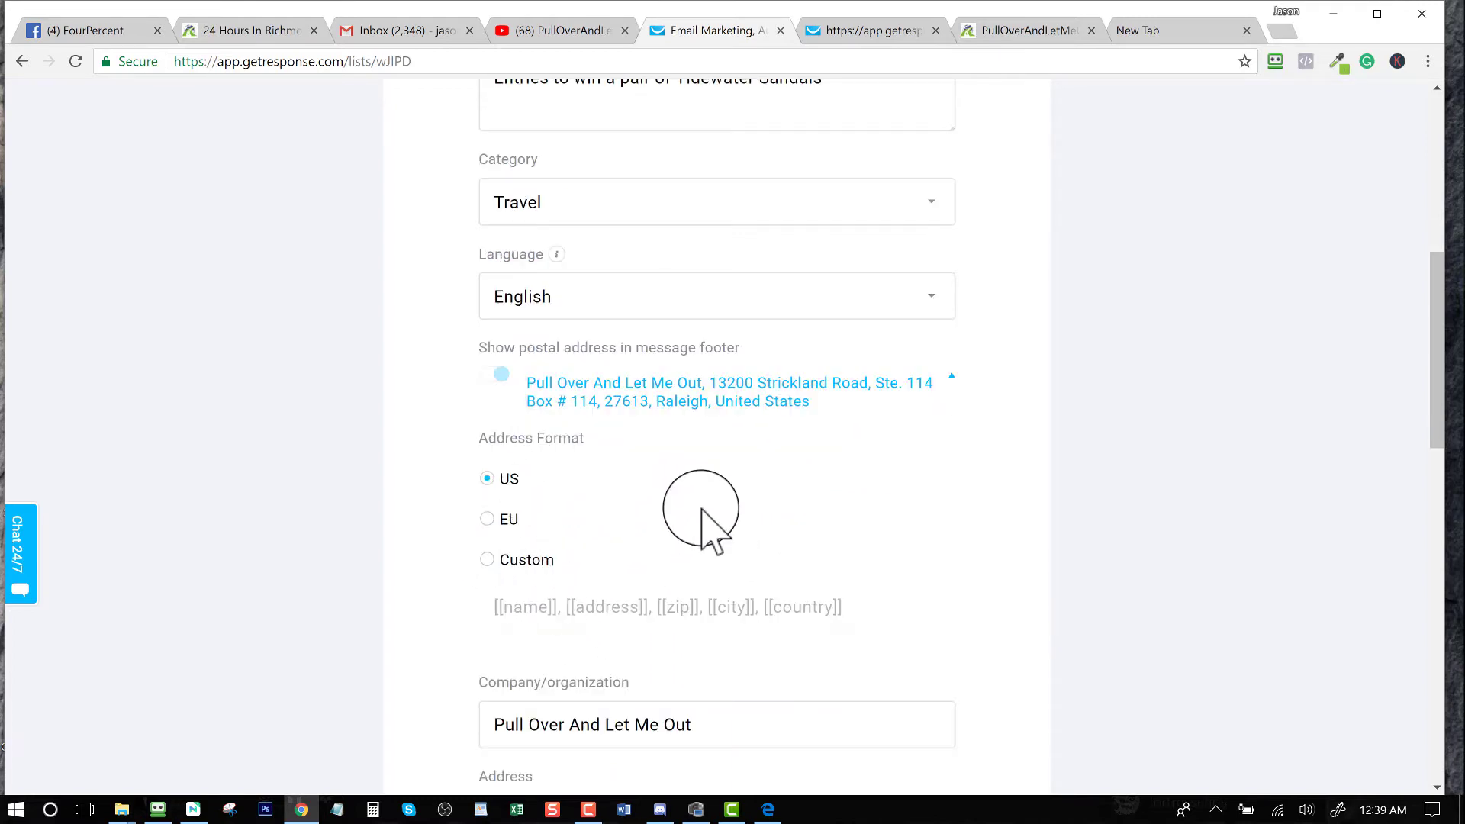
scroll(698, 510, "down", 2)
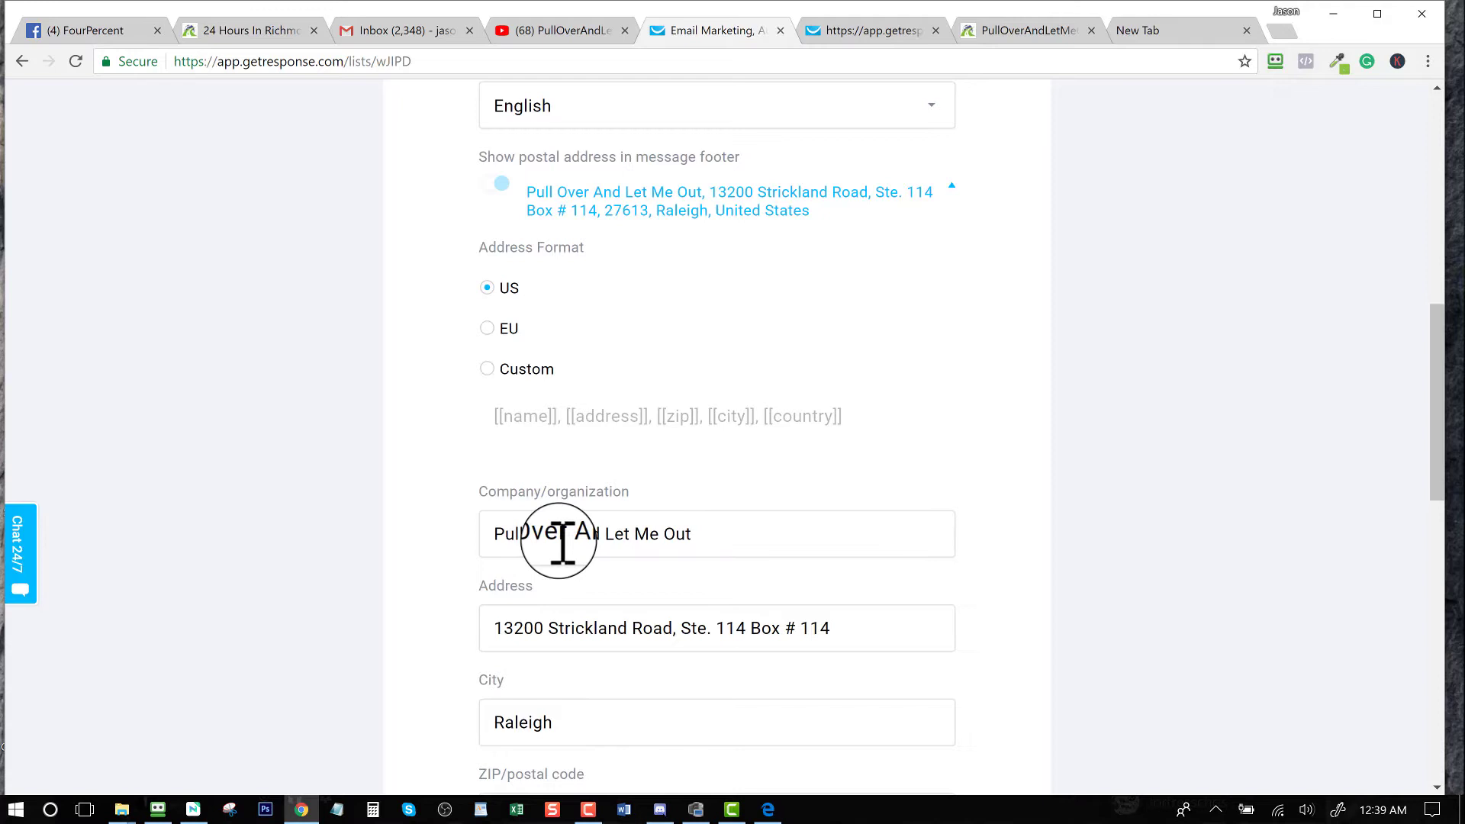
scroll(710, 561, "down", 2)
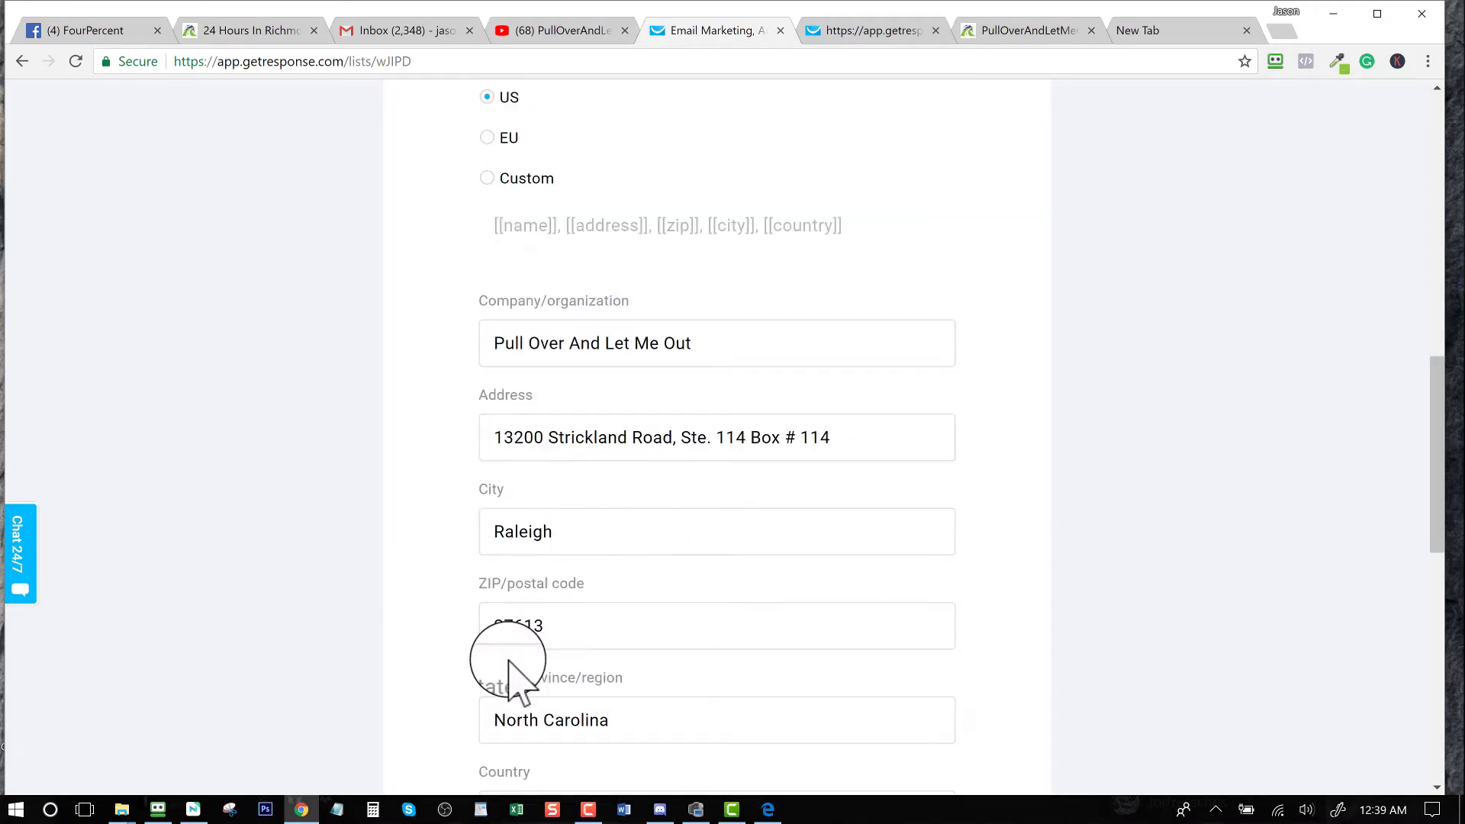
scroll(475, 681, "down", 2)
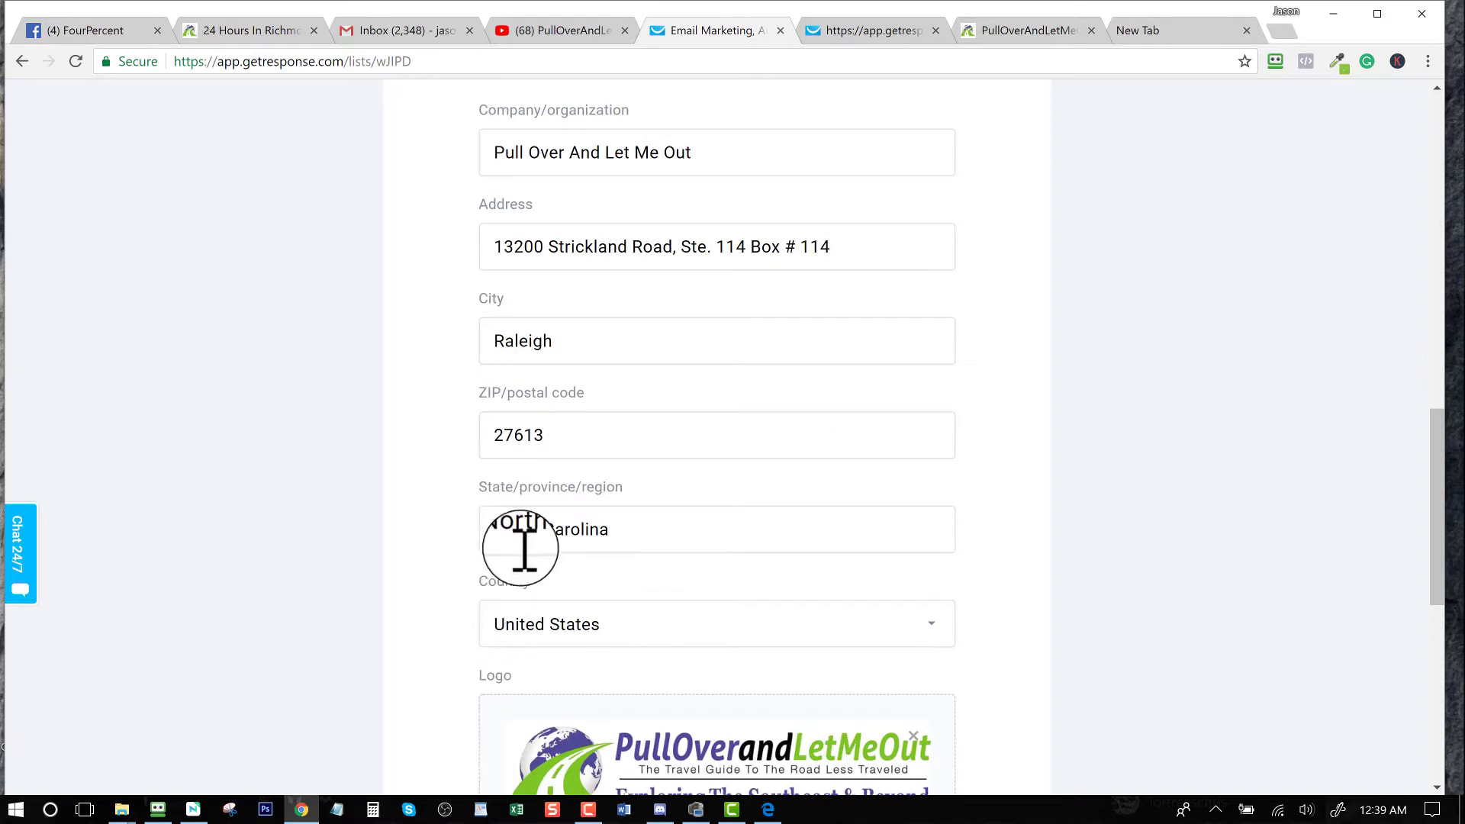
scroll(515, 682, "down", 2)
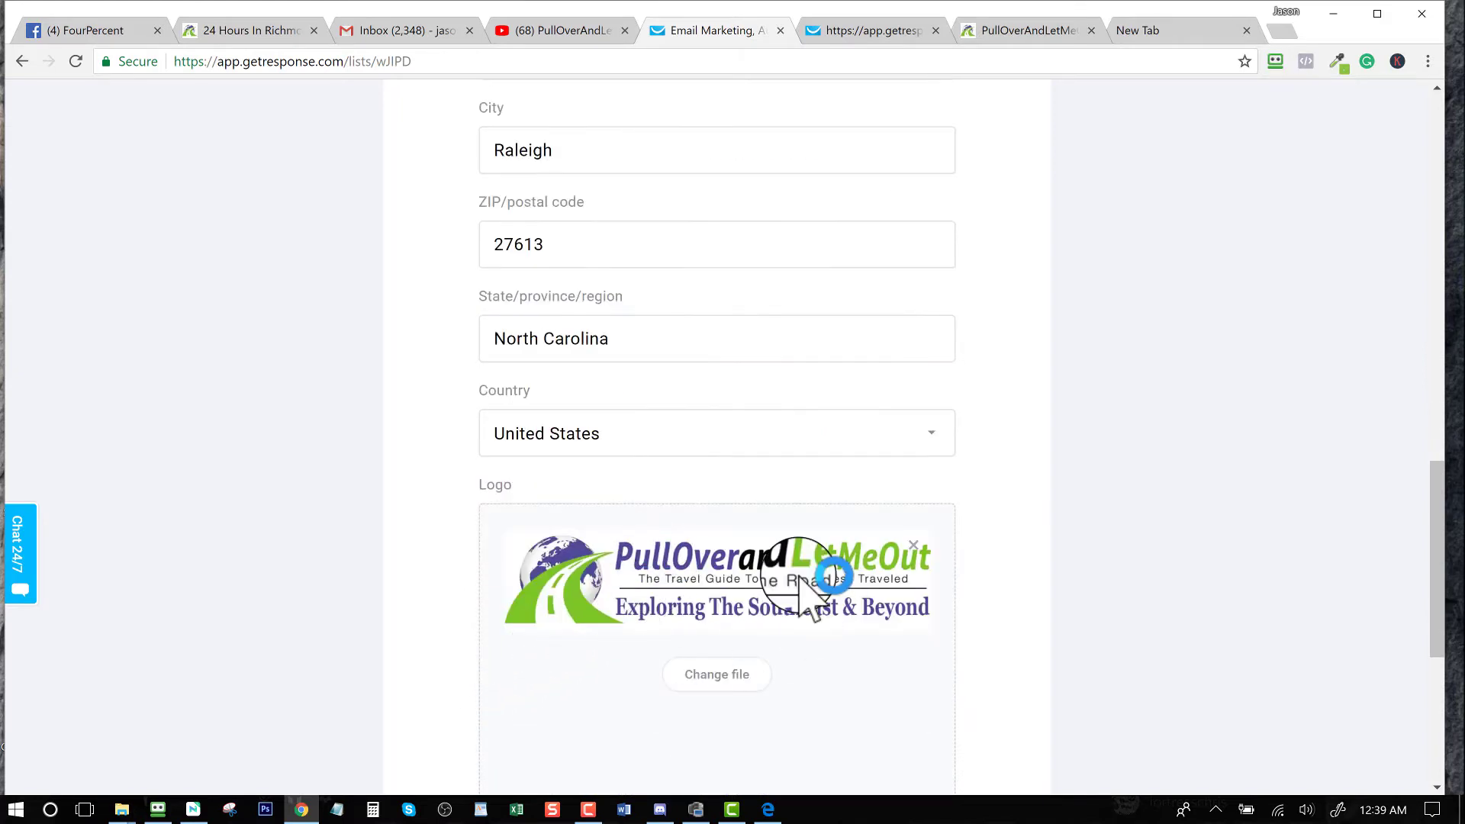
scroll(595, 618, "down", 2)
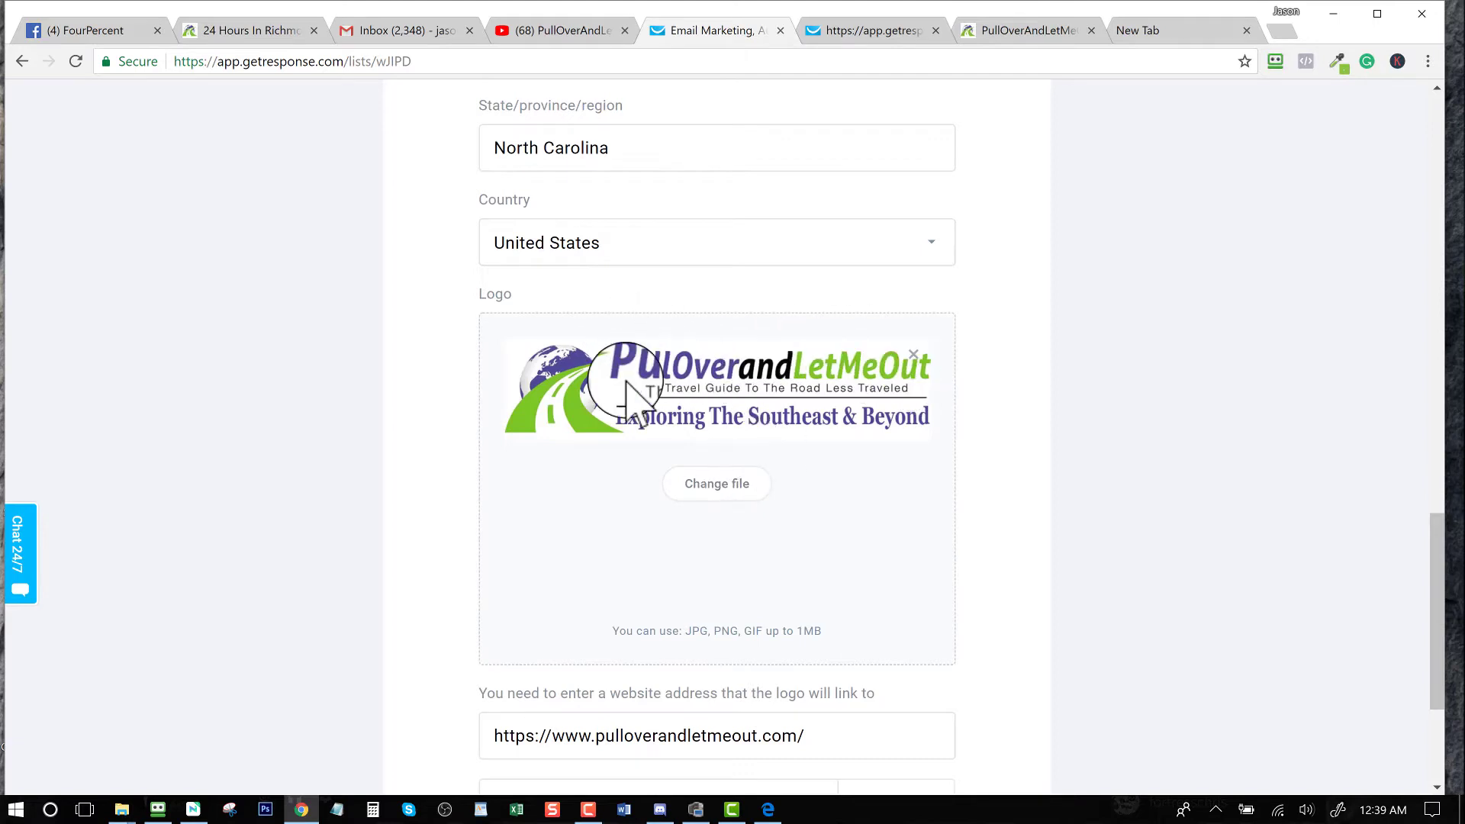
scroll(738, 424, "down", 2)
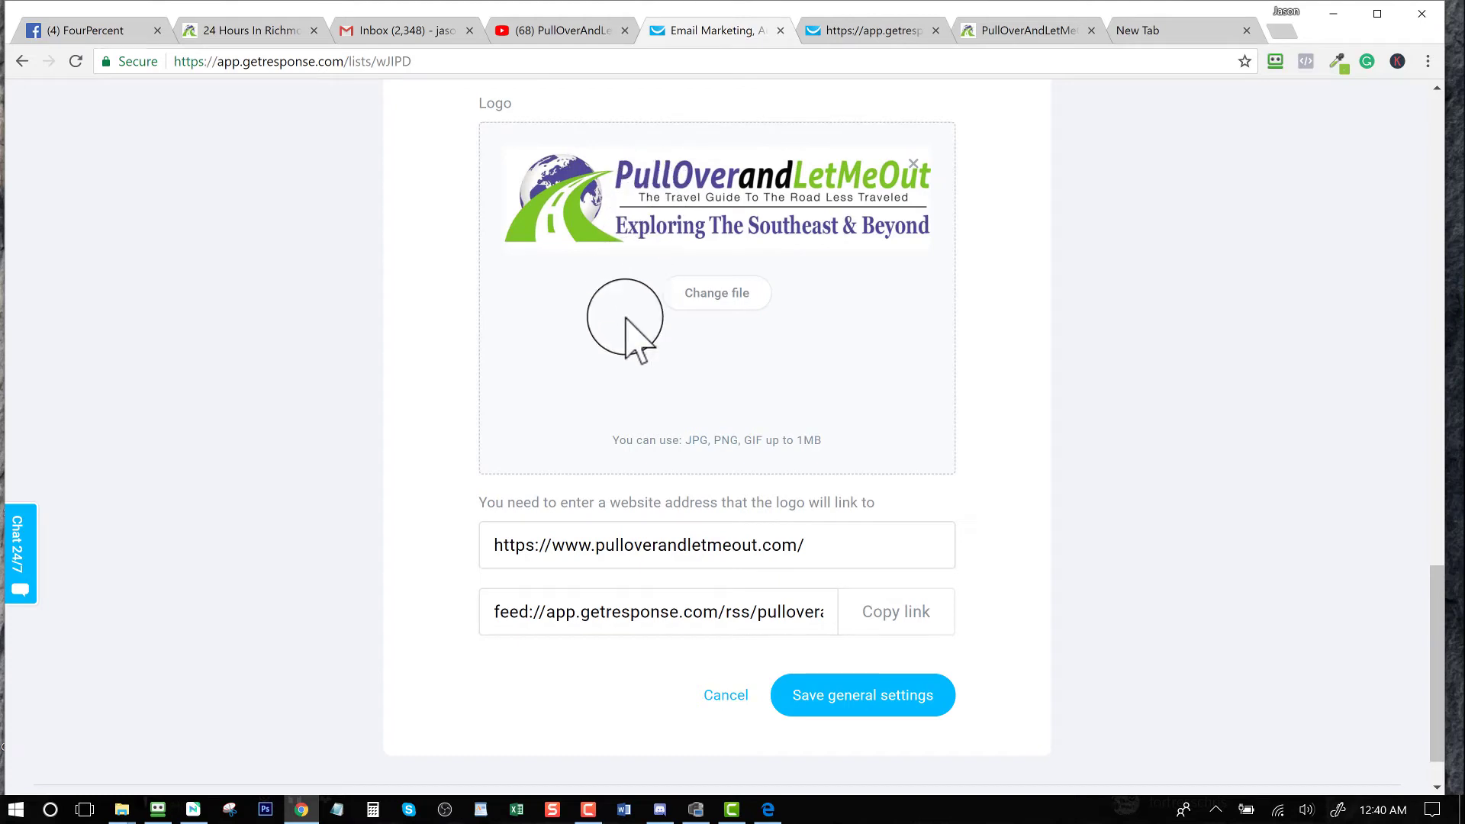
left_click_drag(841, 543, 441, 556)
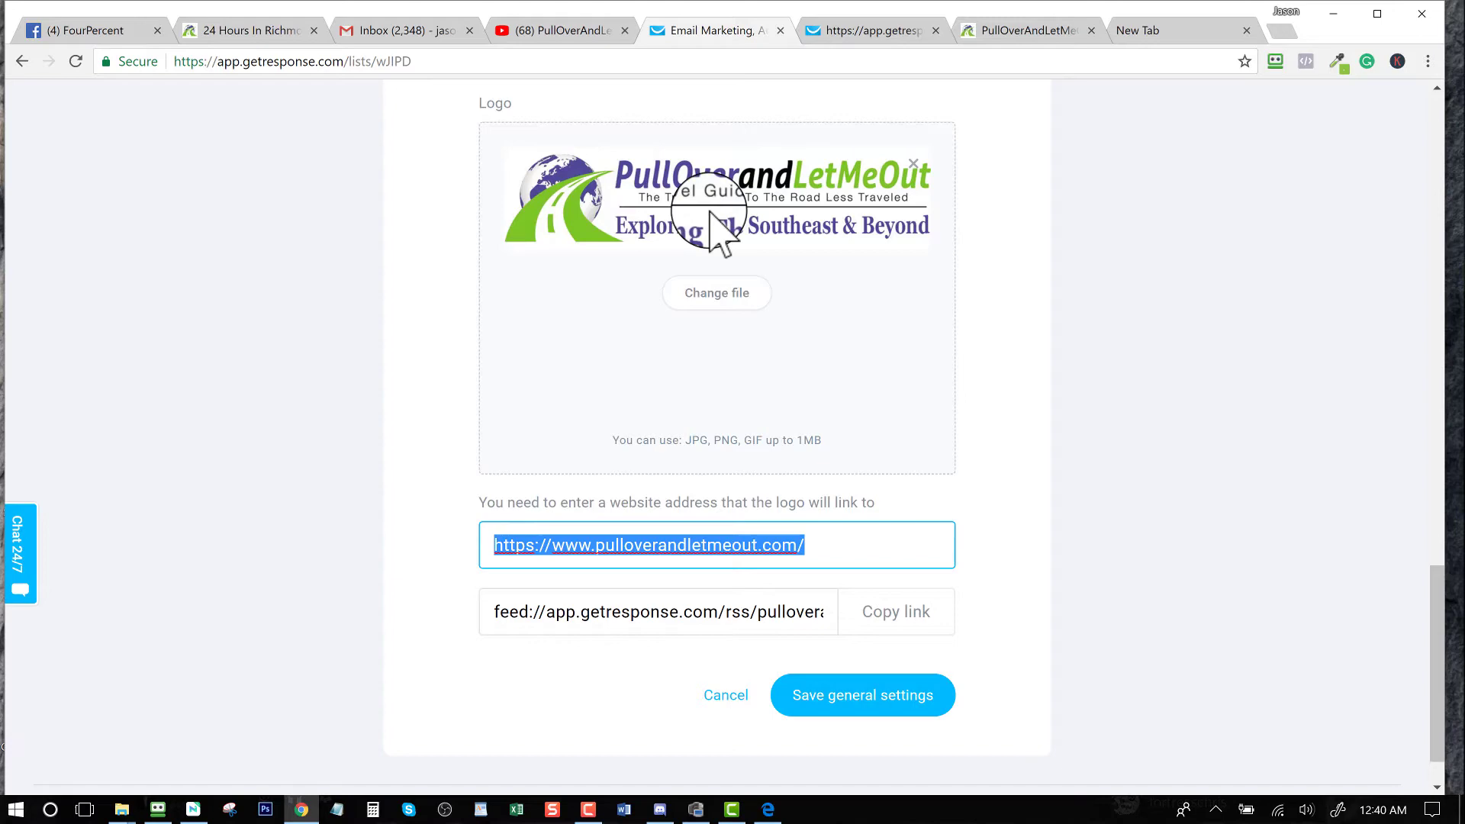
left_click(842, 29)
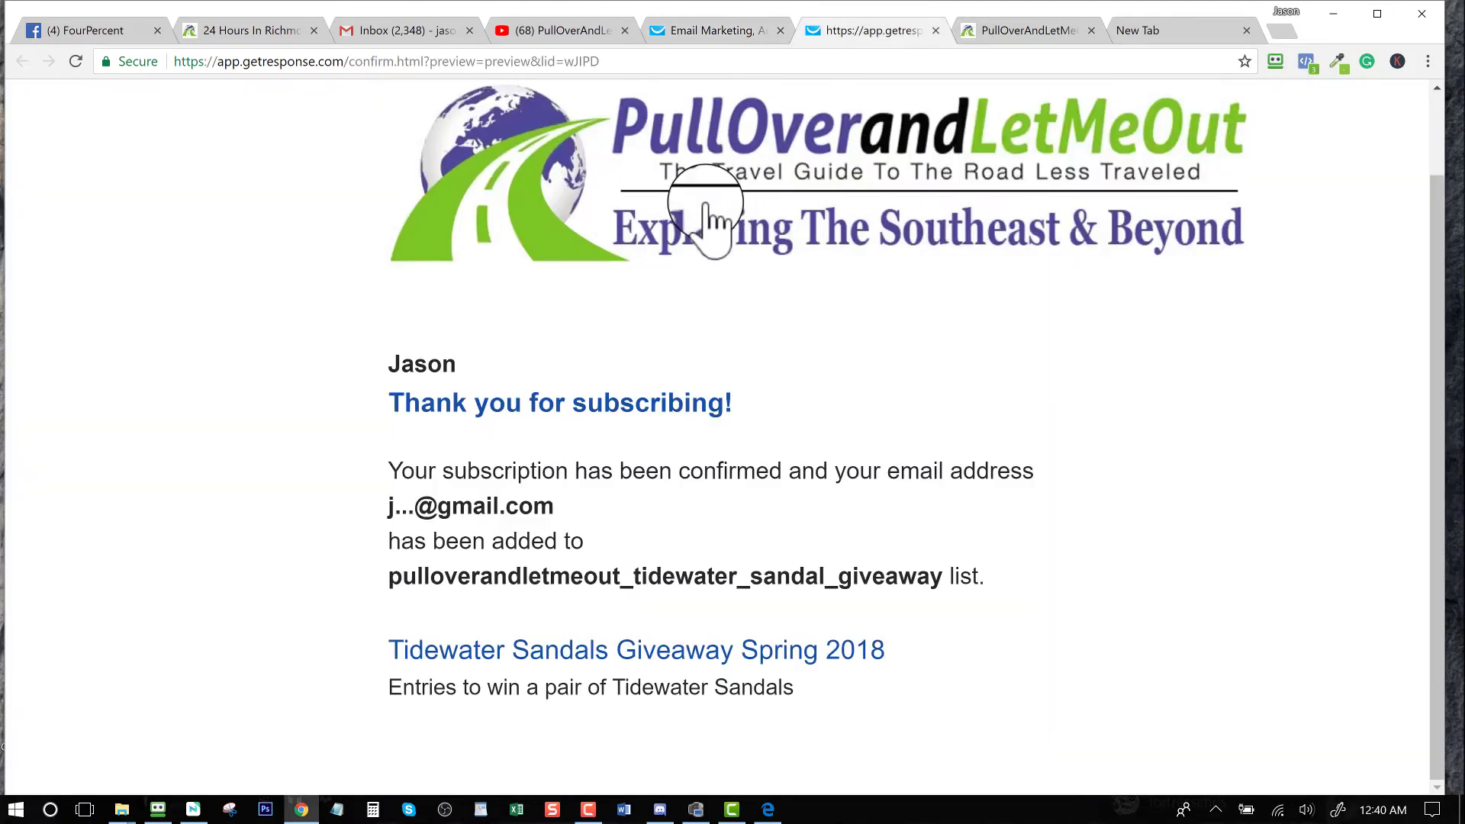
left_click(798, 246)
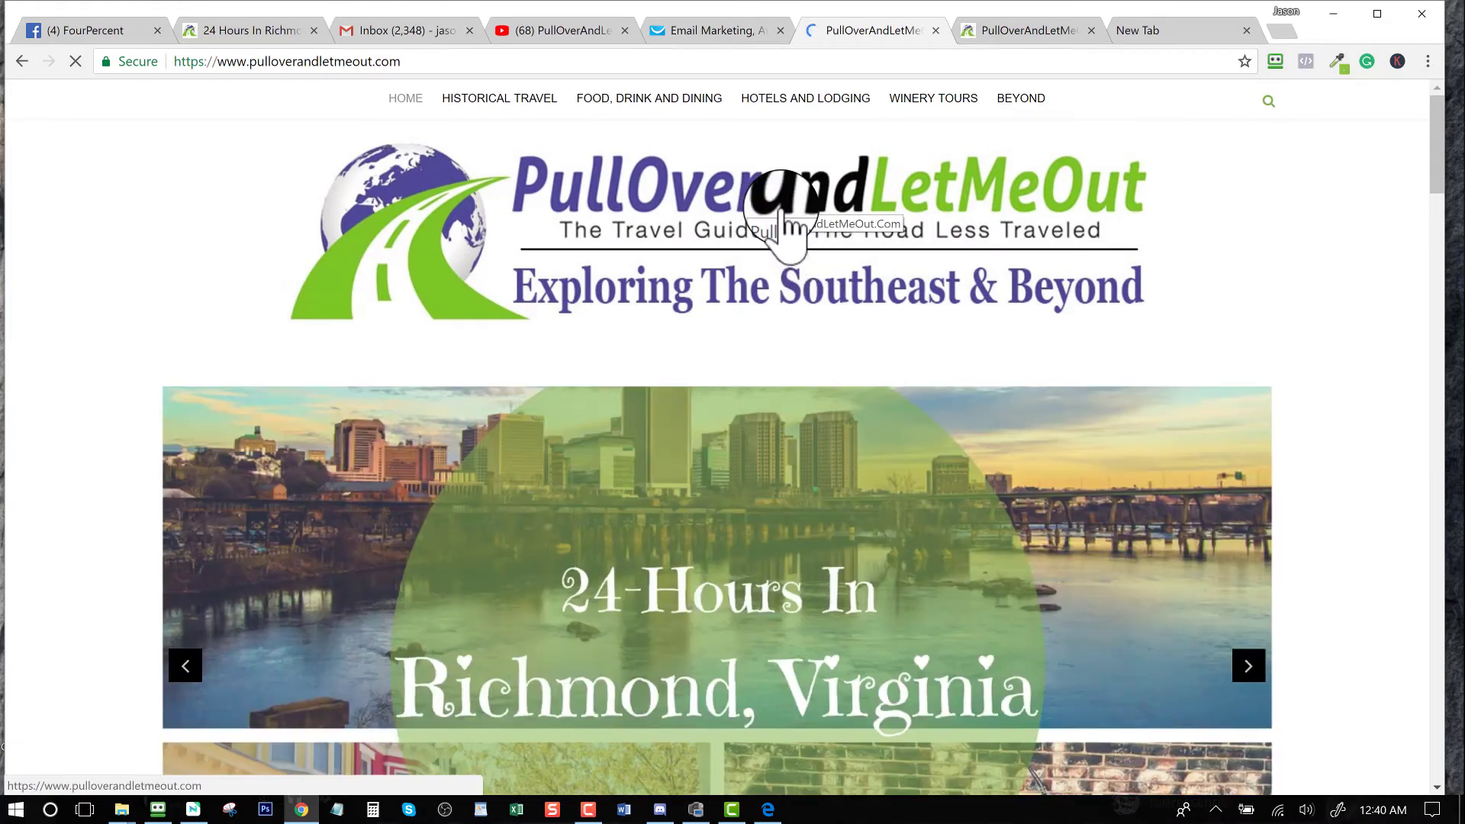
key("ctrl+shift+Tab")
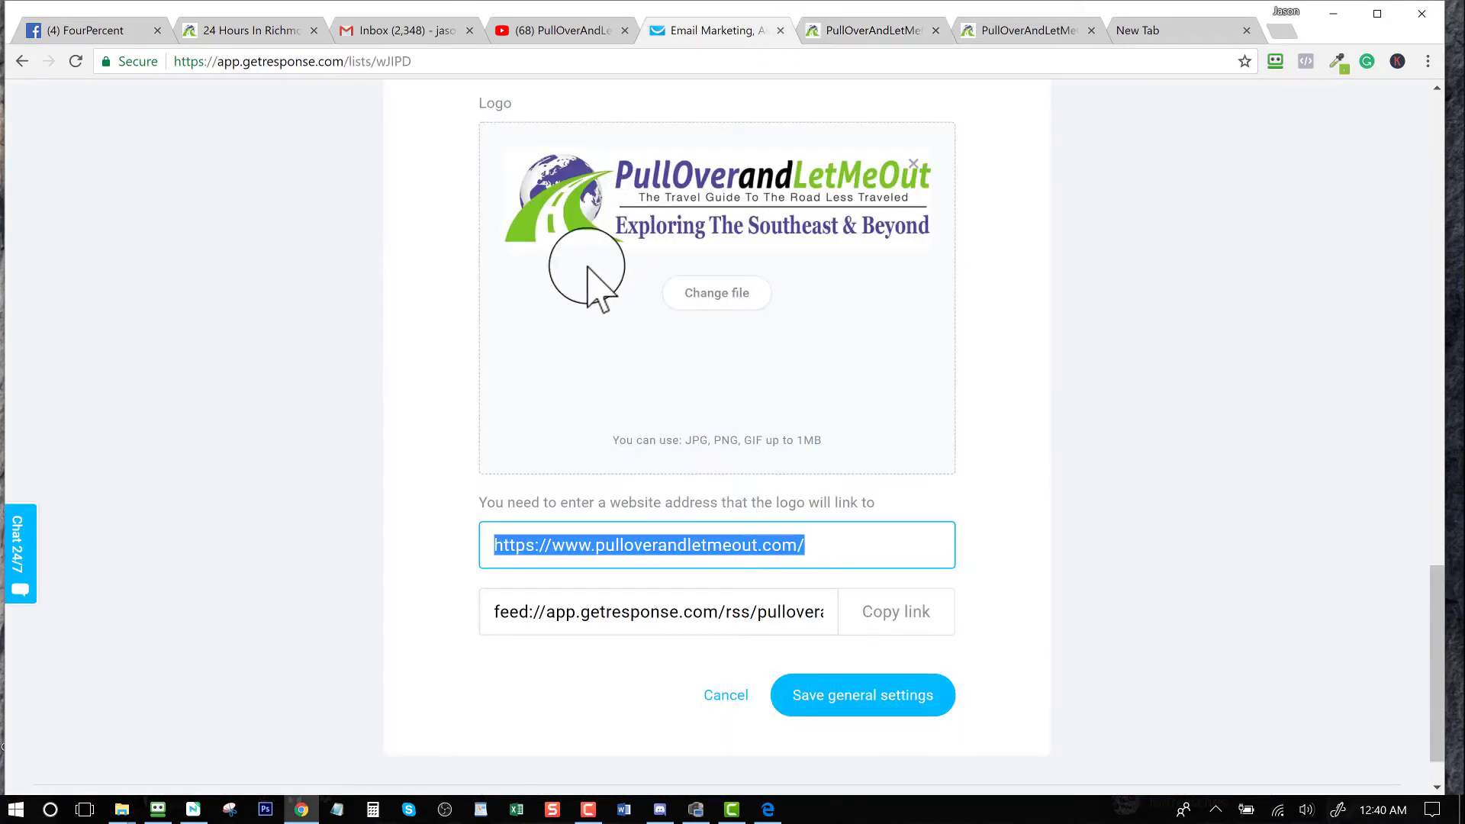
scroll(597, 378, "down", 1)
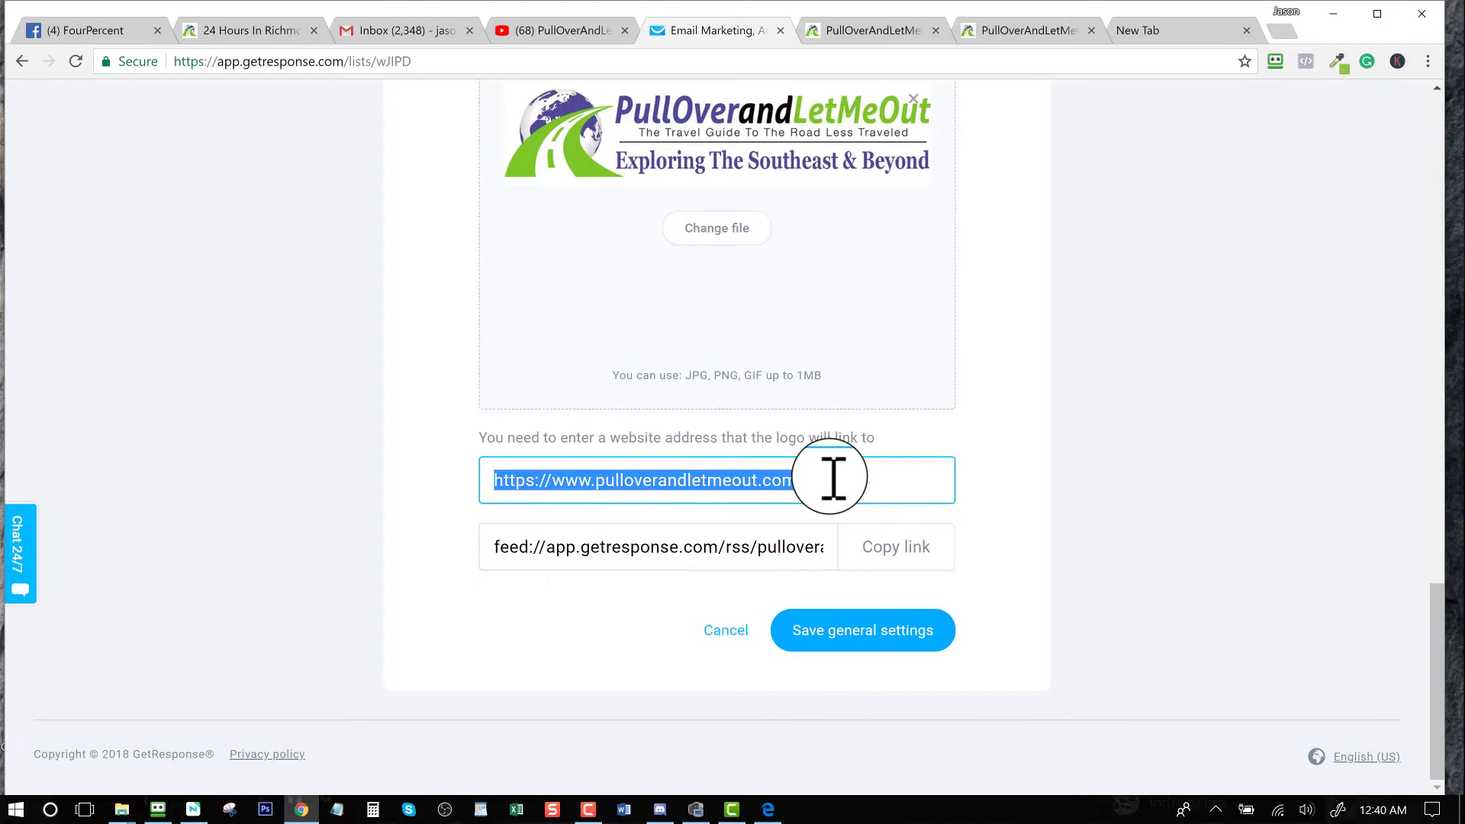
scroll(835, 474, "up", 5)
scroll(829, 477, "up", 4)
scroll(830, 477, "up", 2)
scroll(829, 476, "up", 2)
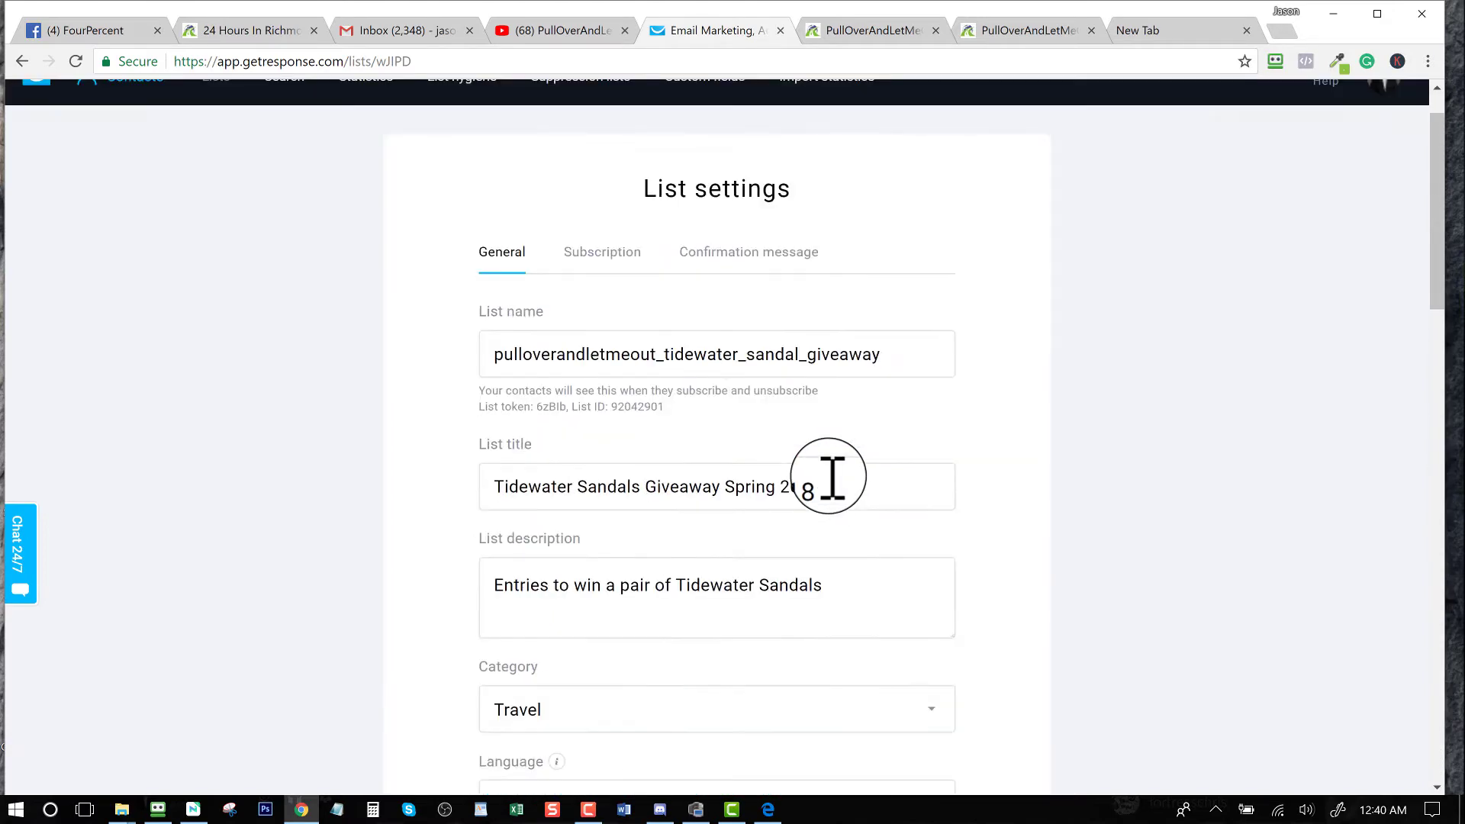
Show the giveaway list's Subscription settings
left_click(615, 324)
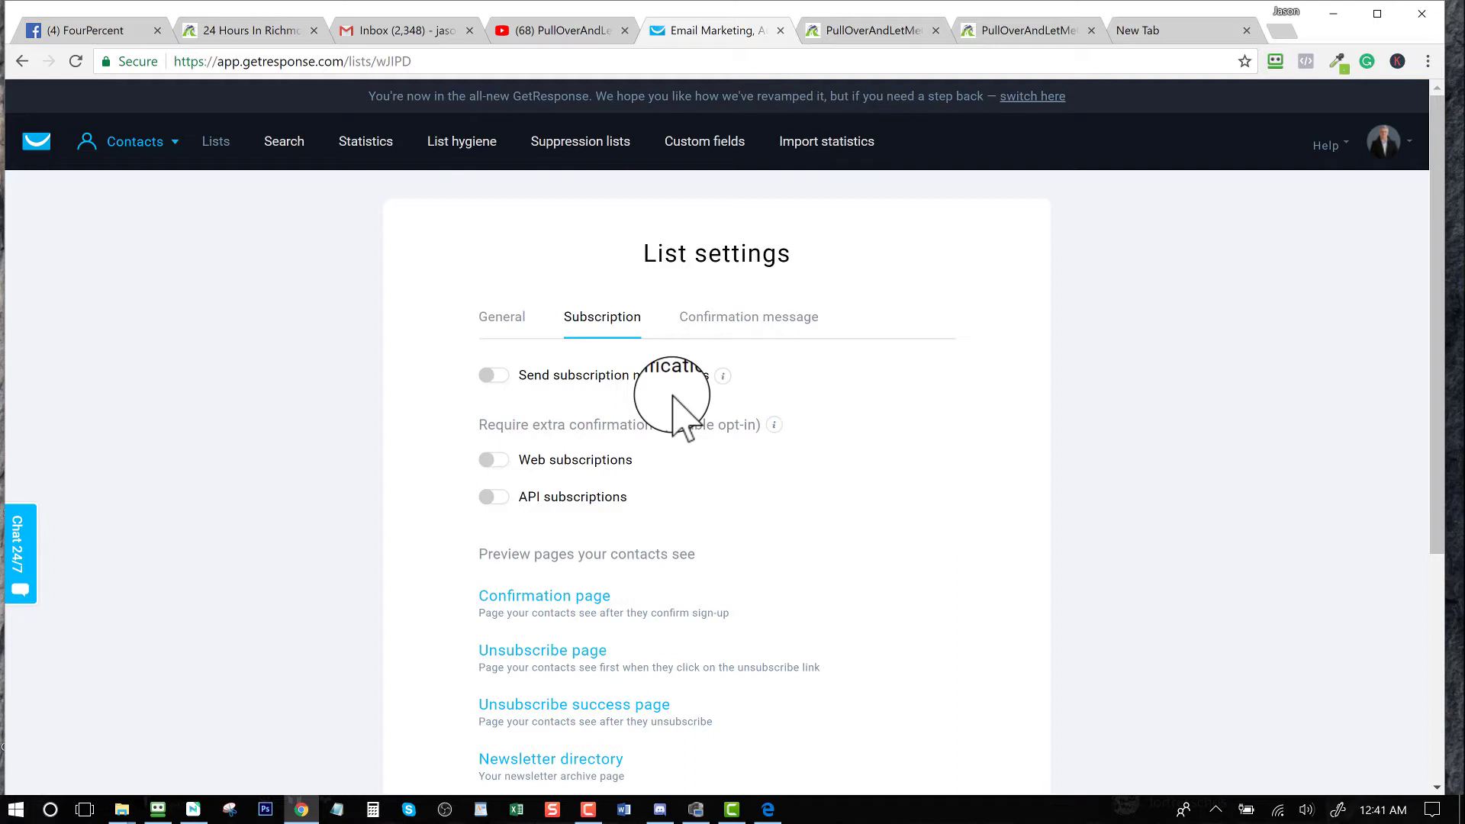
scroll(687, 464, "down", 2)
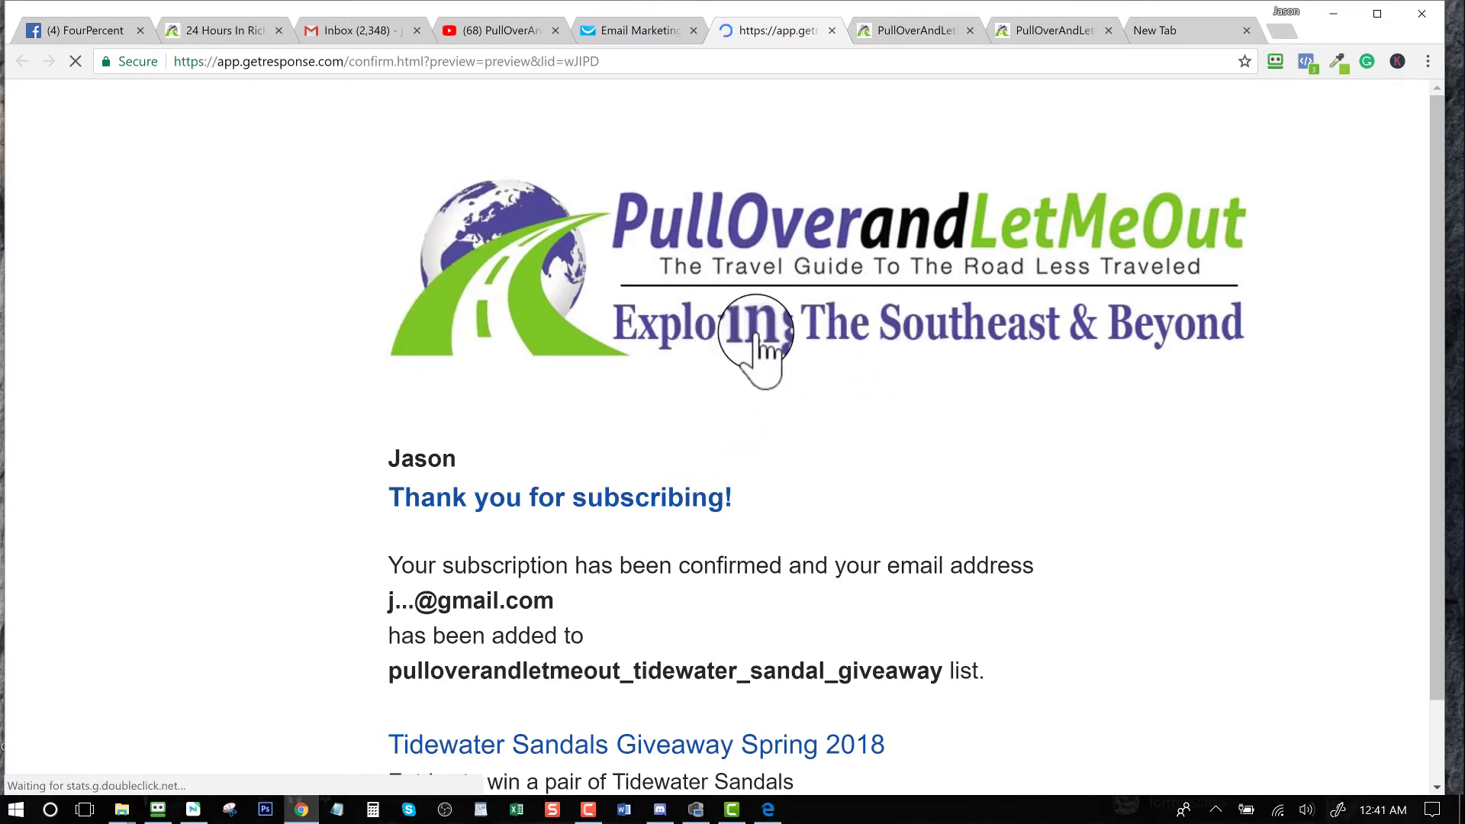
scroll(583, 410, "down", 1)
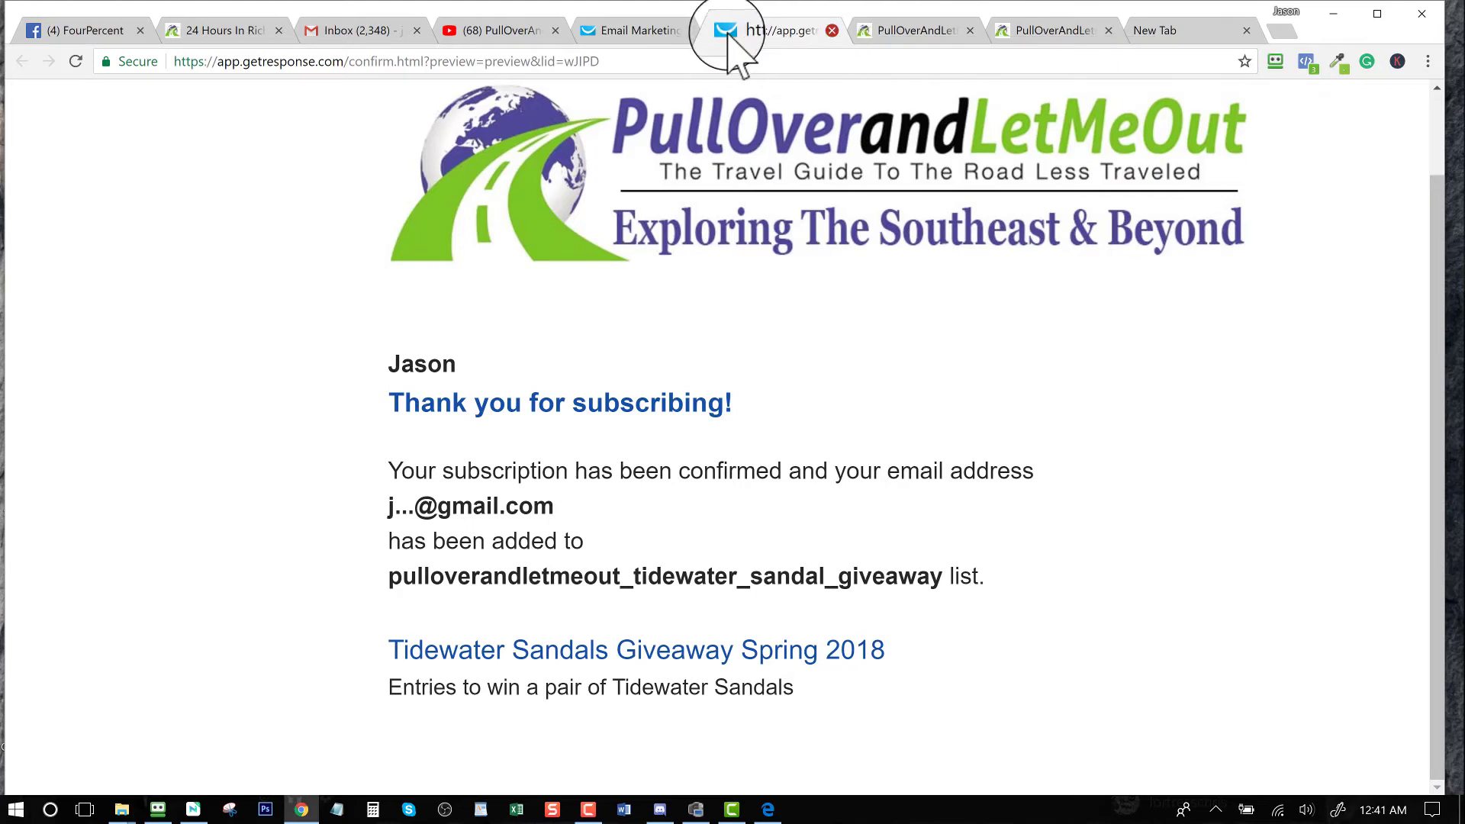
Close the confirmation page preview tab to return to list settings
left_click(644, 34)
scroll(523, 310, "down", 2)
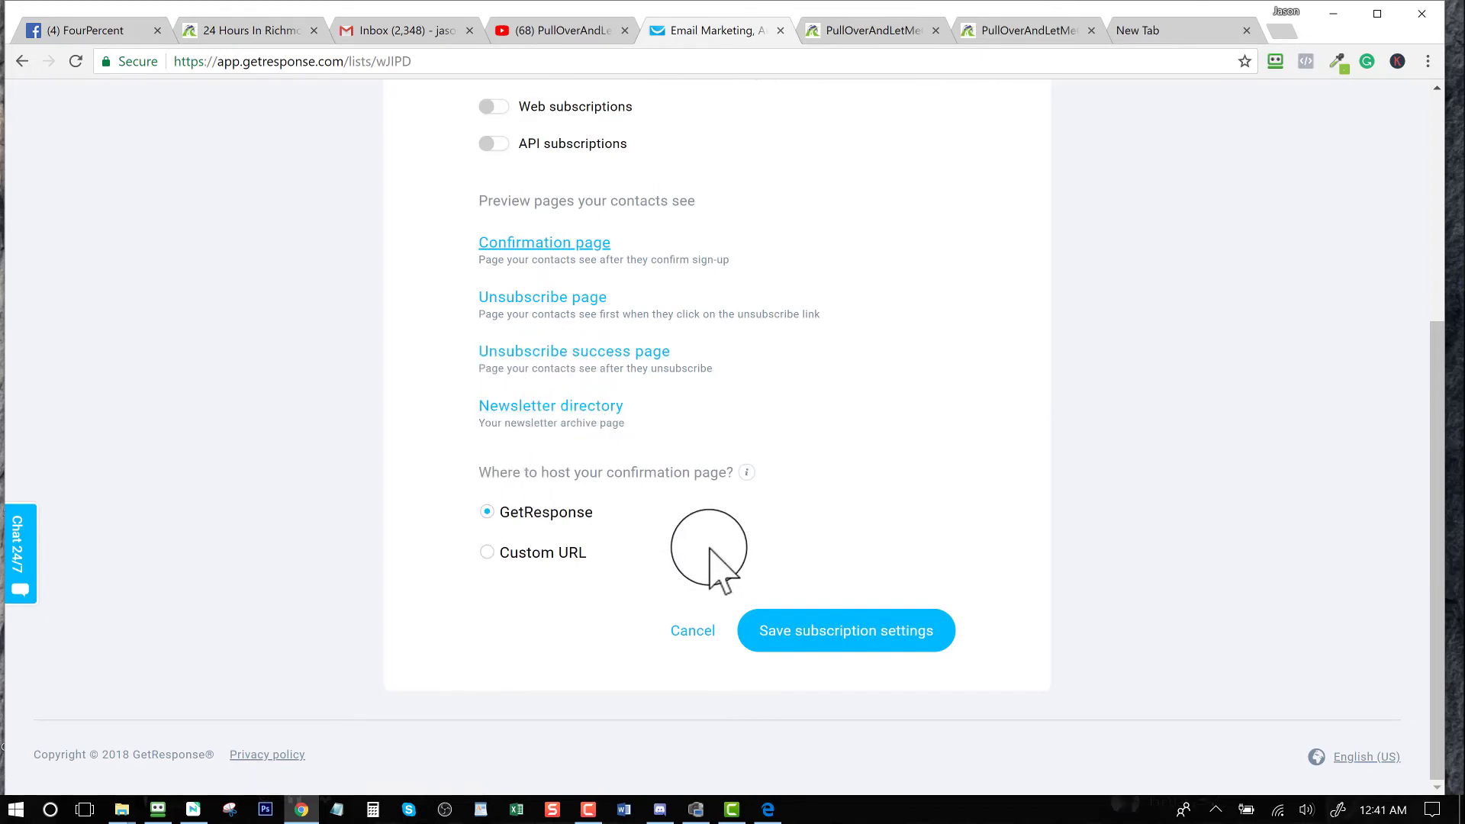
scroll(707, 562, "up", 3)
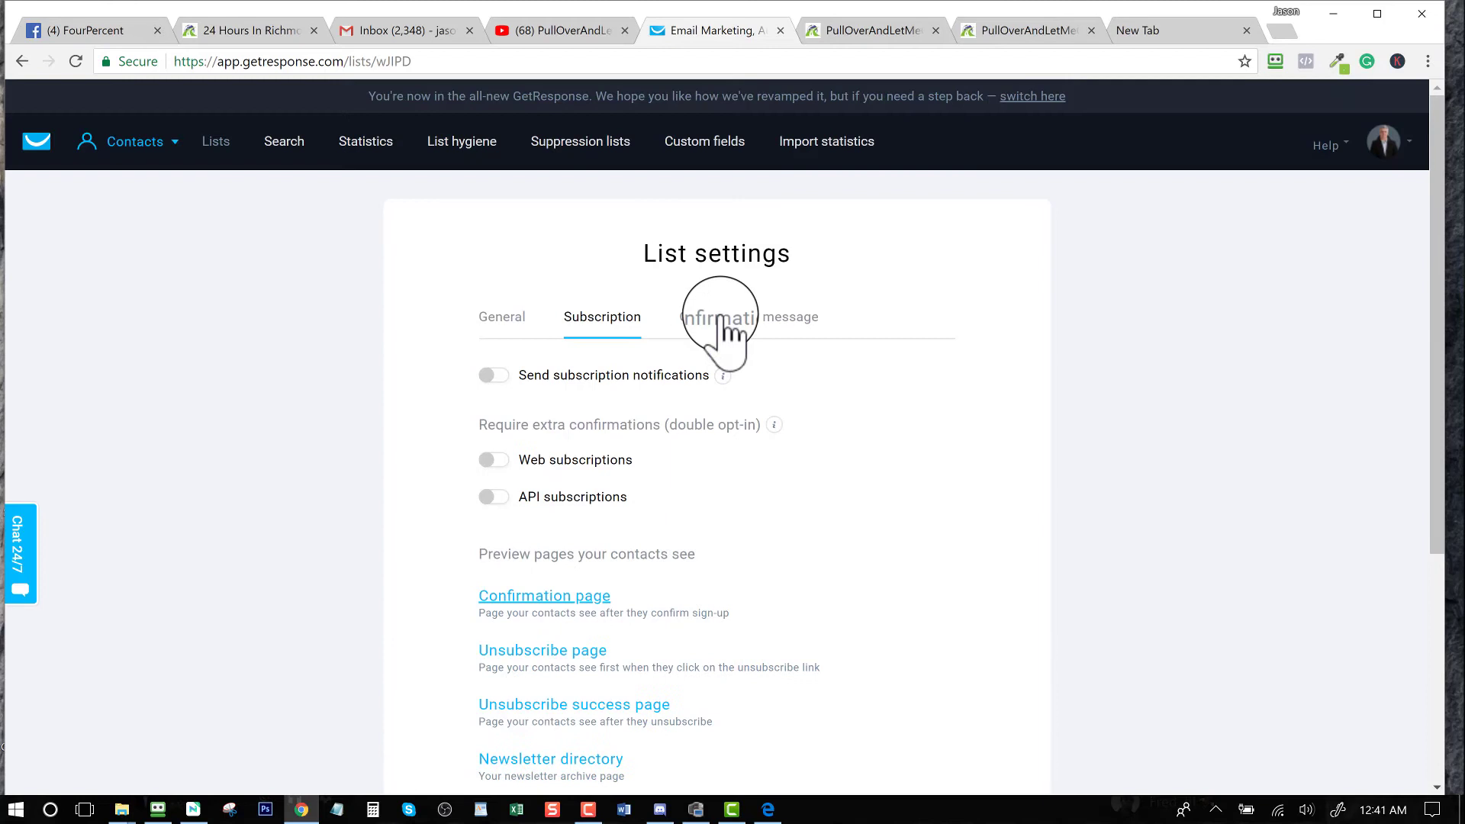
Show the giveaway list's Confirmation message settings
left_click(725, 323)
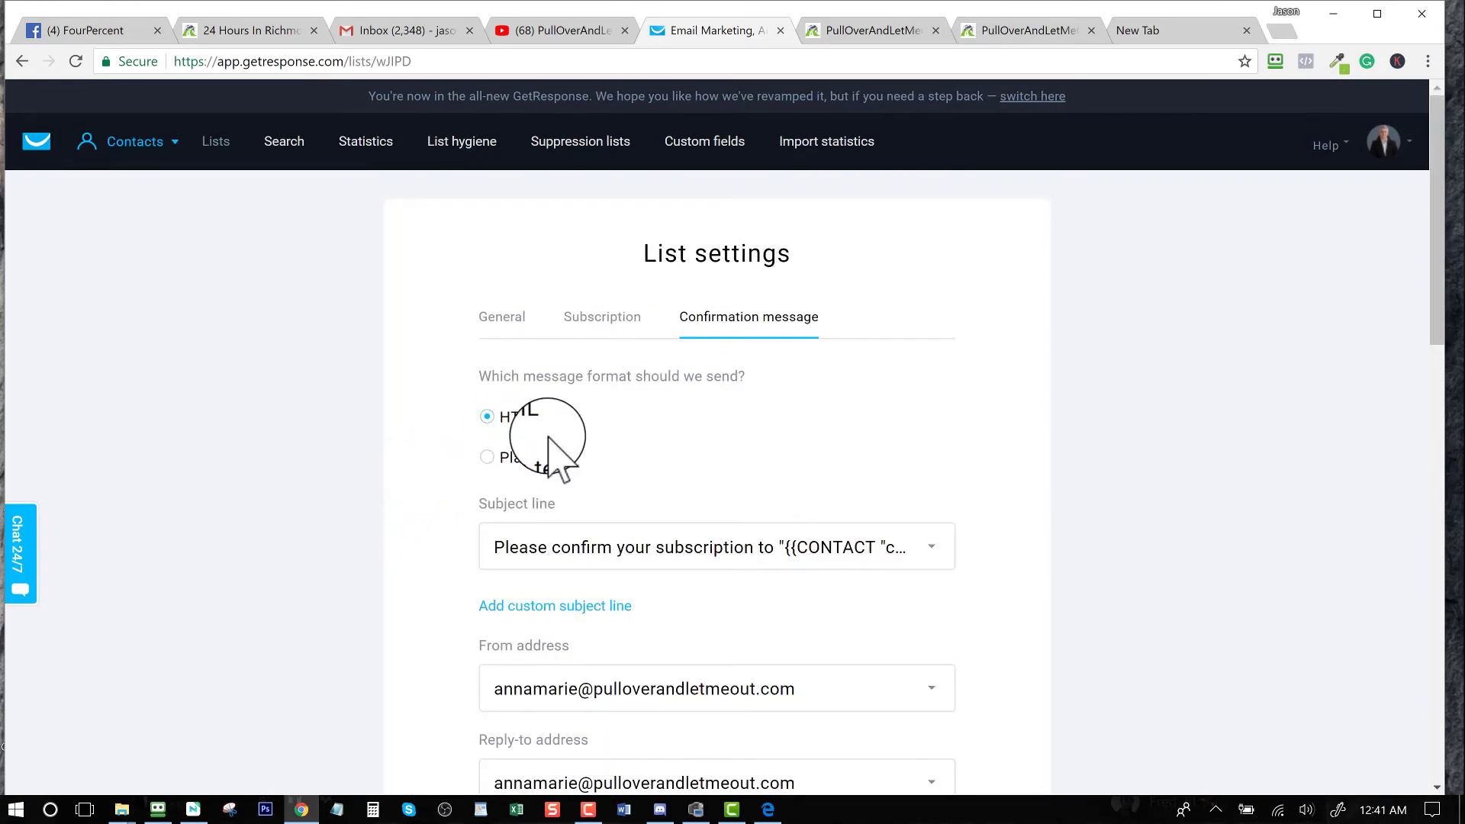
scroll(547, 453, "down", 1)
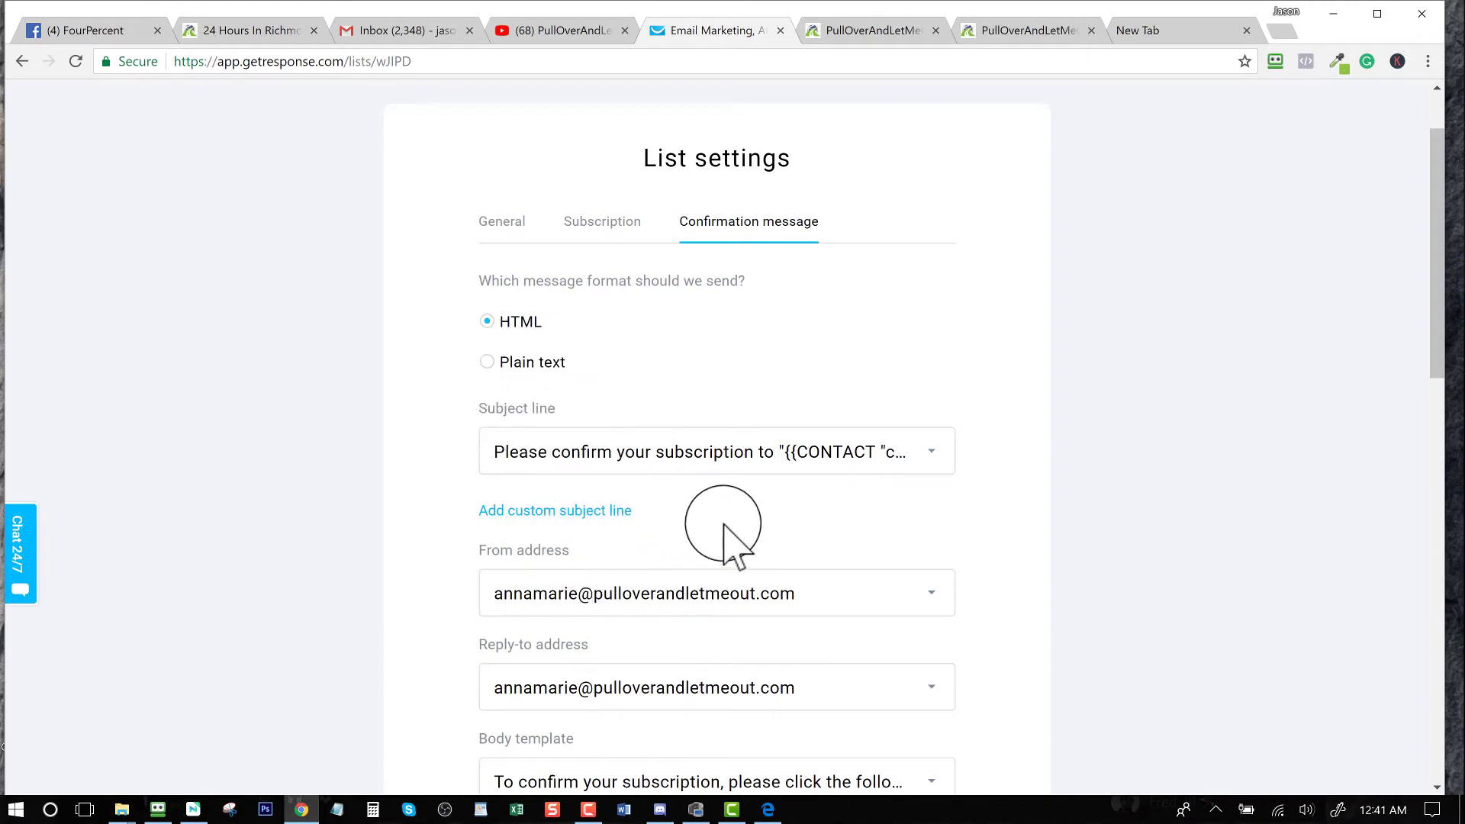
scroll(688, 510, "down", 1)
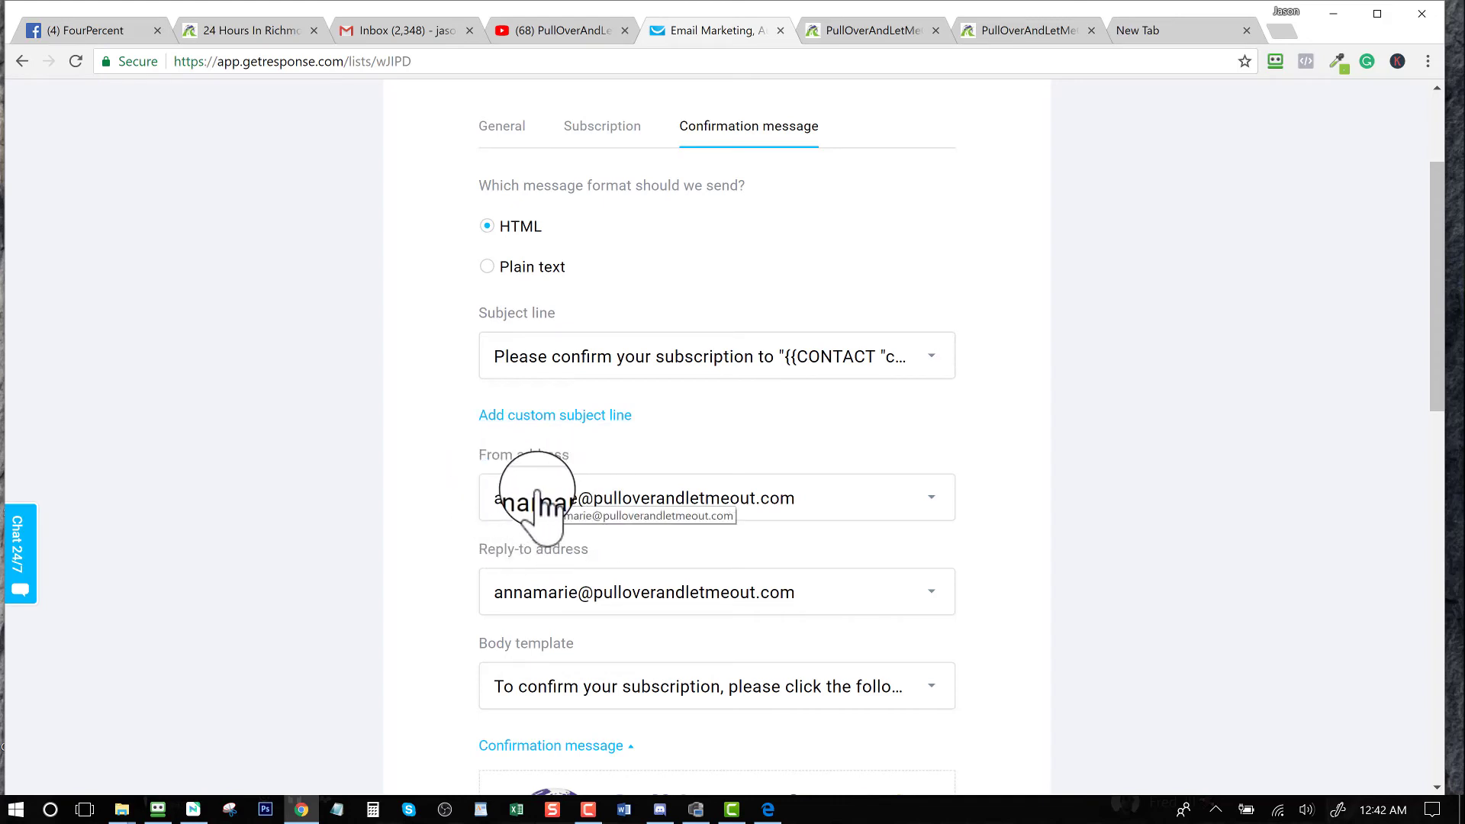
scroll(579, 464, "down", 2)
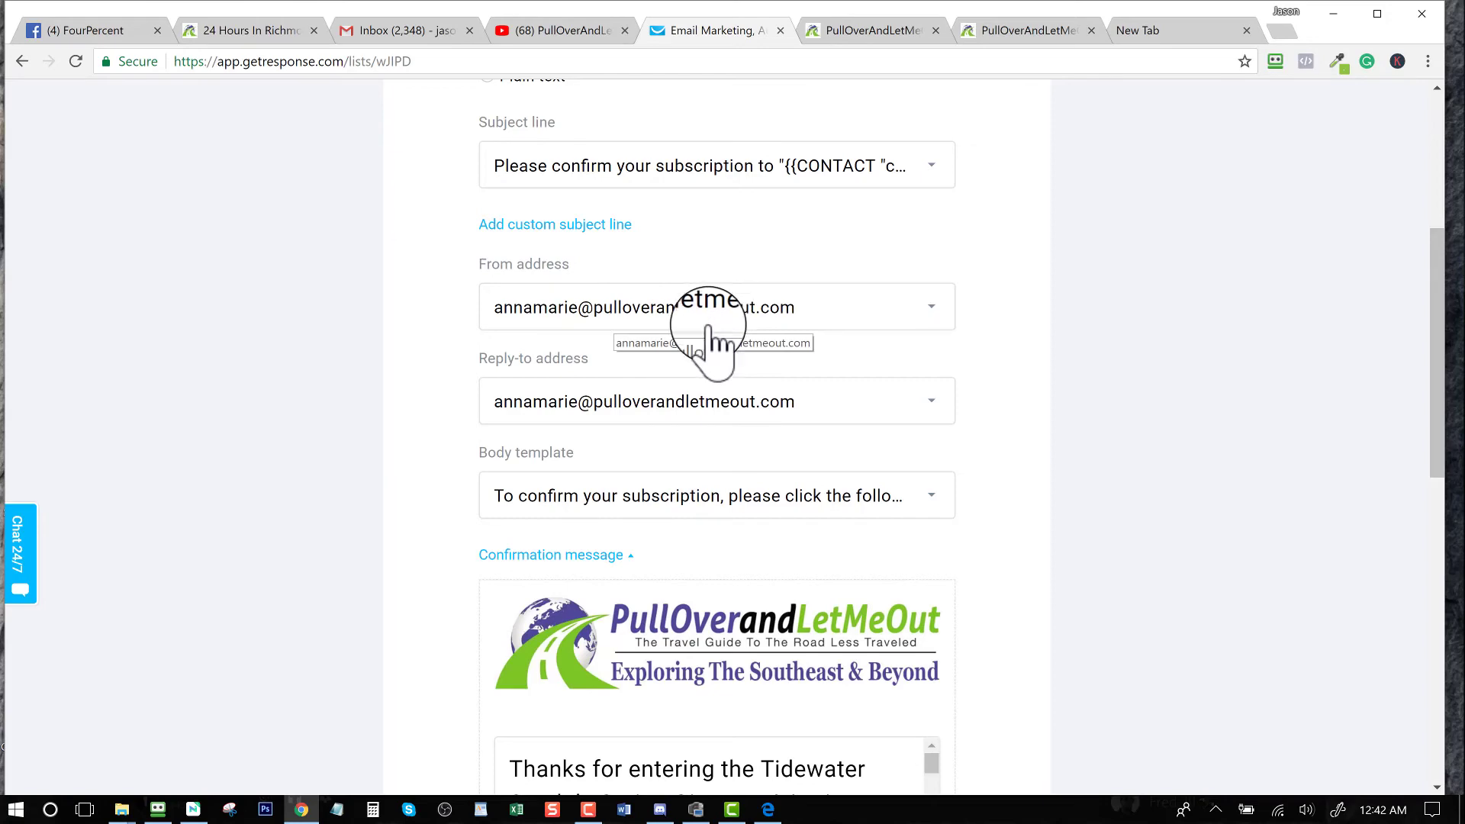
scroll(681, 344, "down", 1)
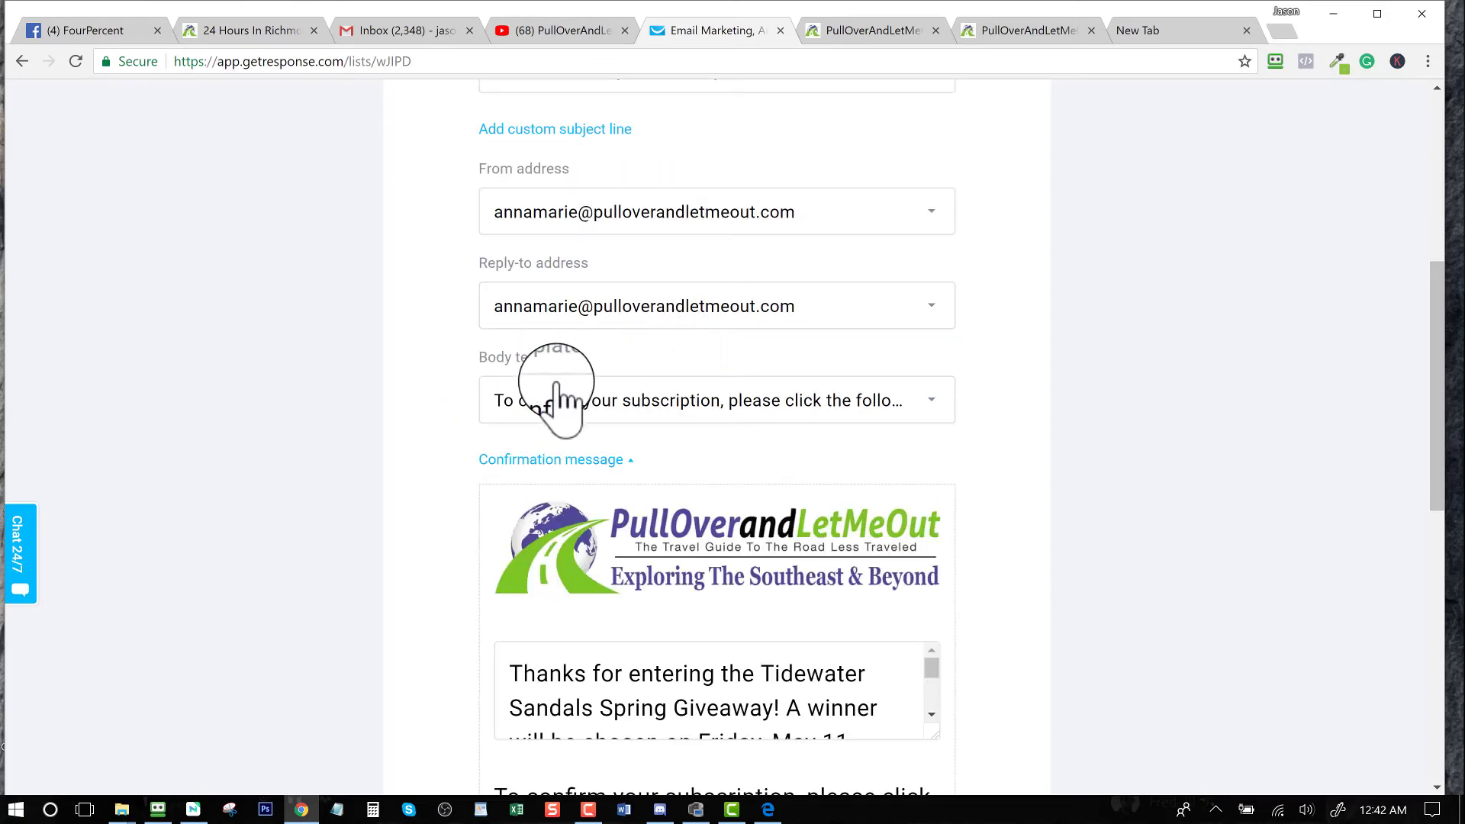
left_click(934, 402)
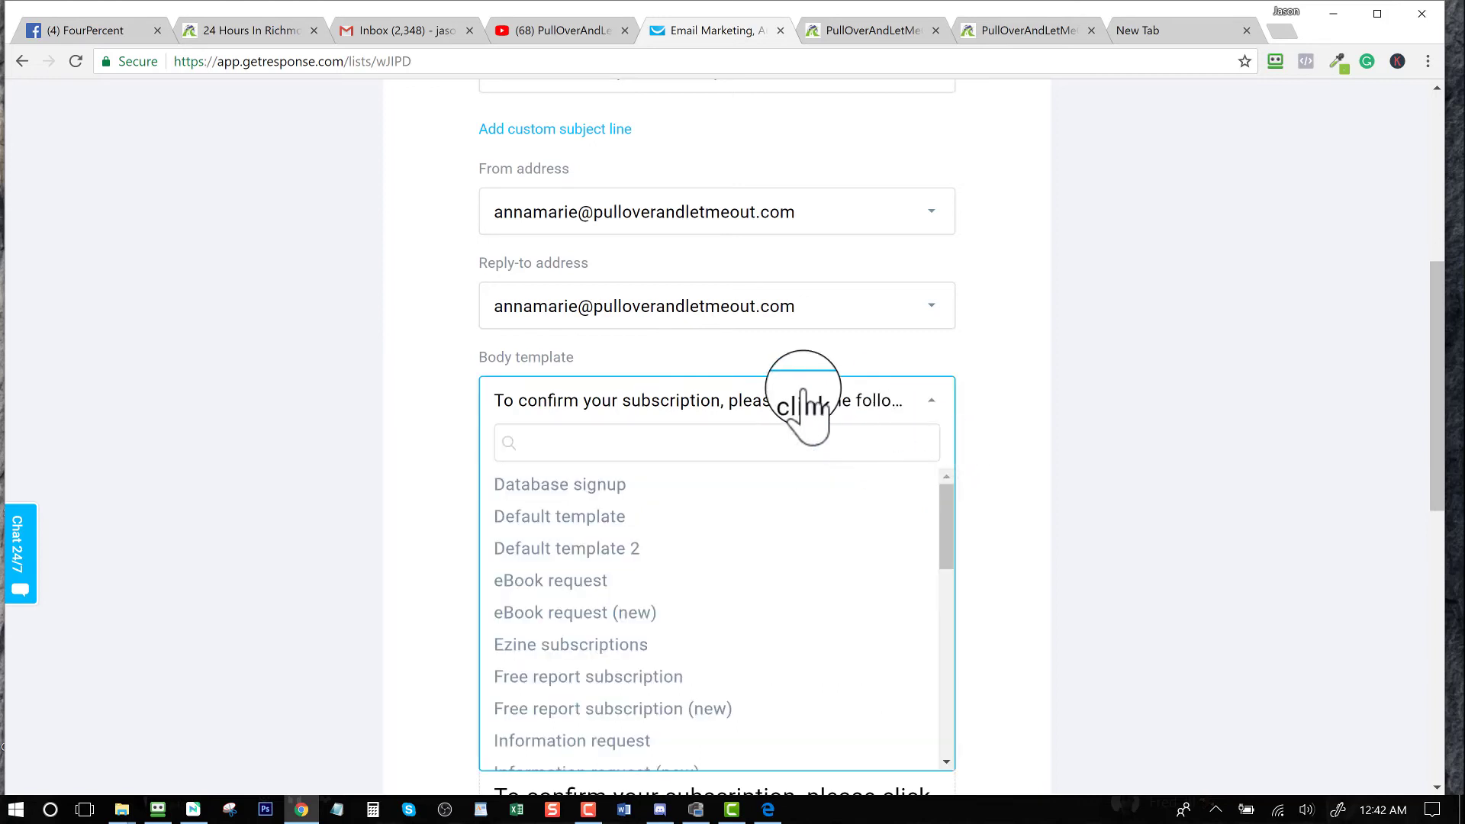
left_click(970, 385)
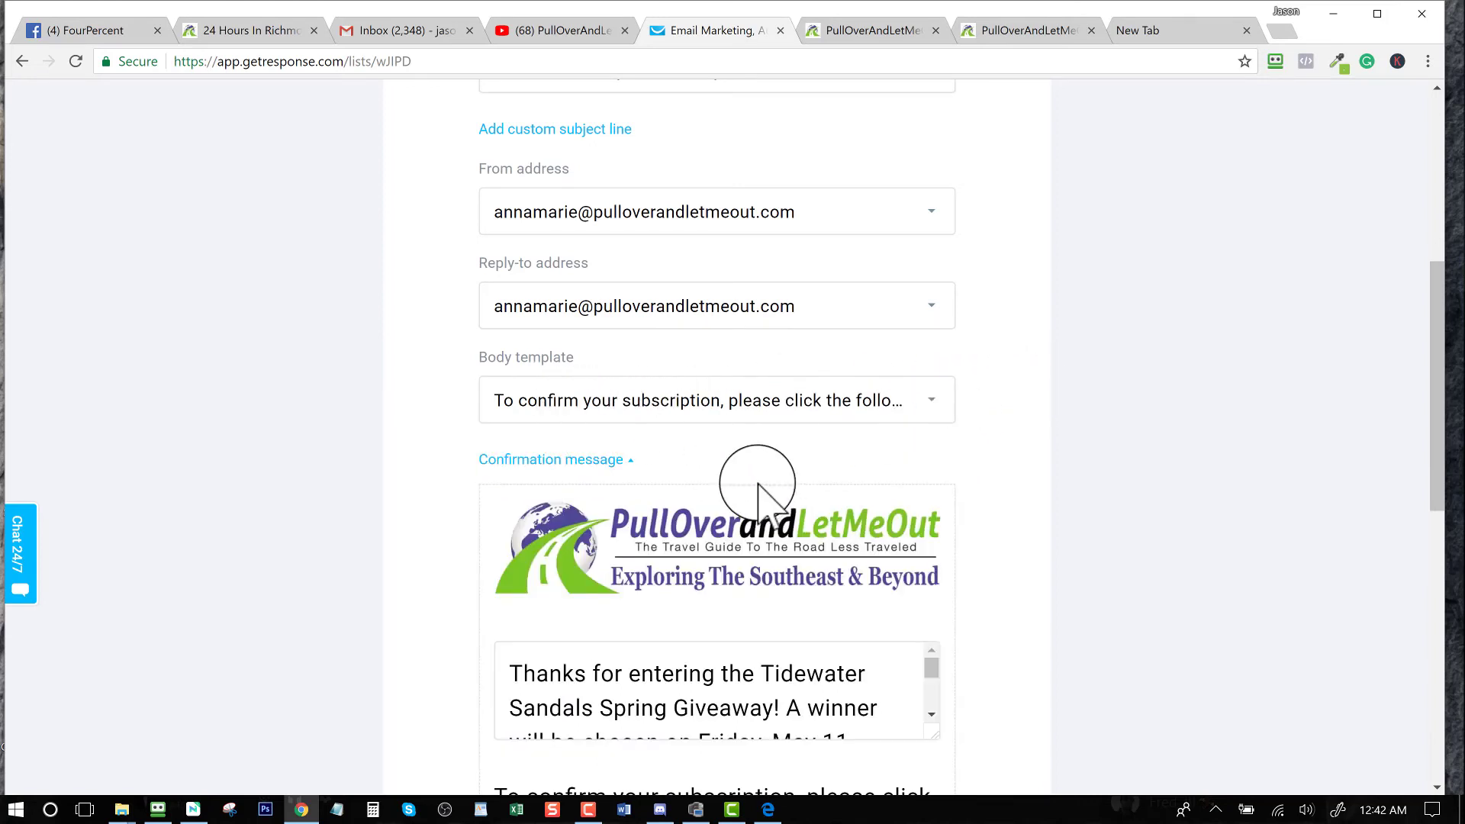
left_click(579, 459)
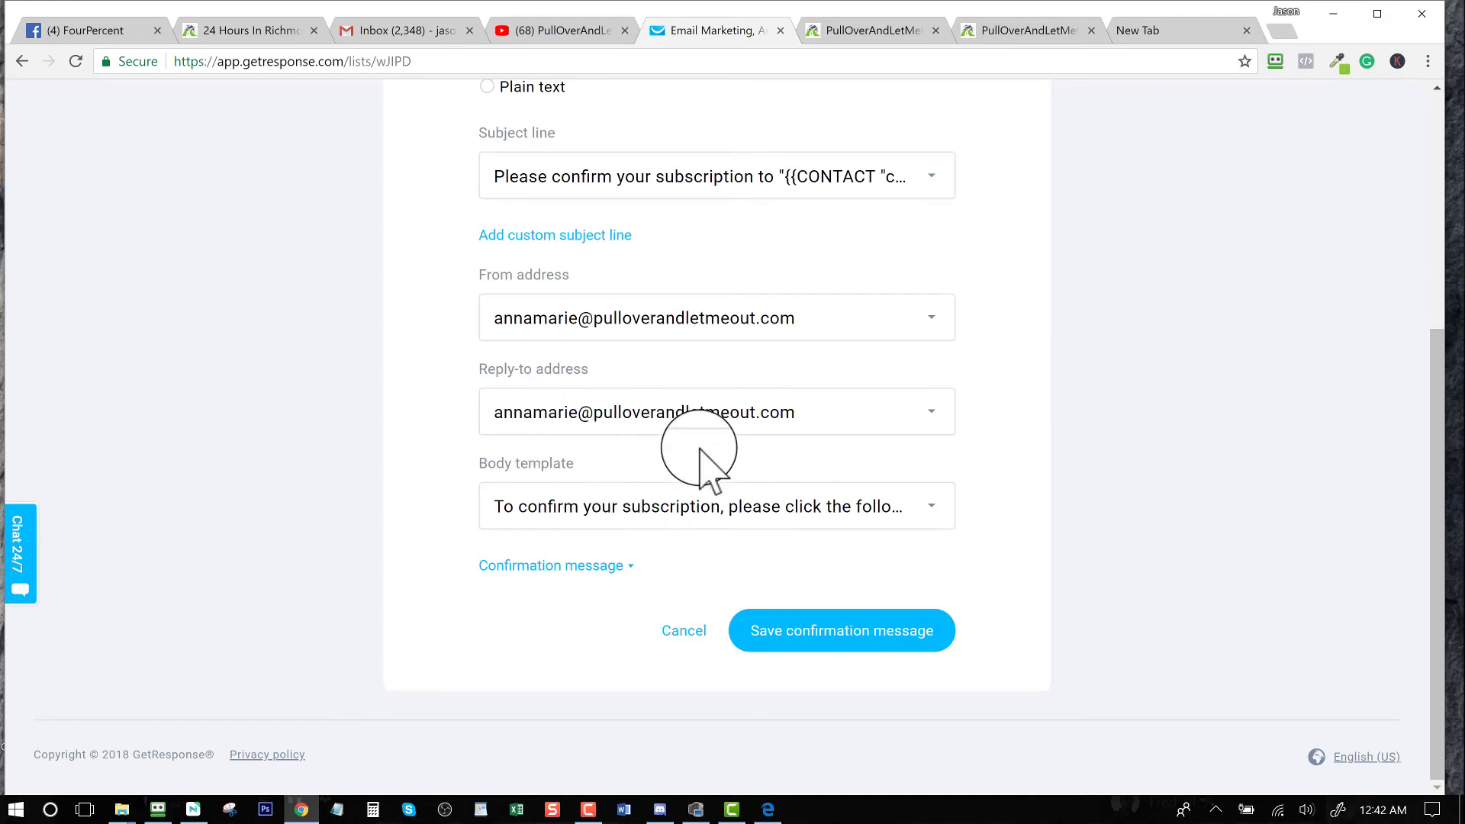
left_click(924, 504)
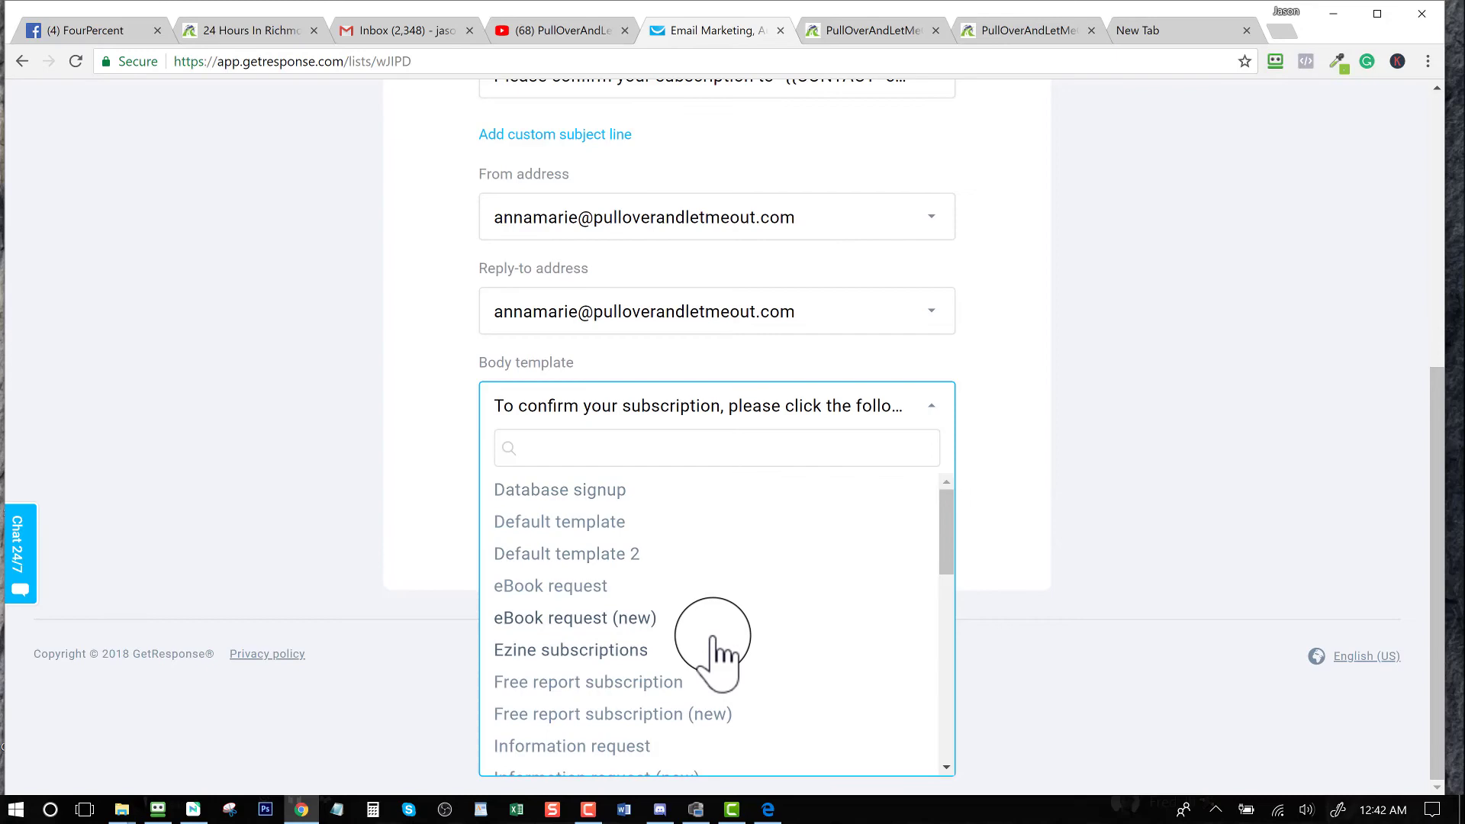
scroll(778, 619, "down", 2)
left_click_drag(950, 584, 939, 726)
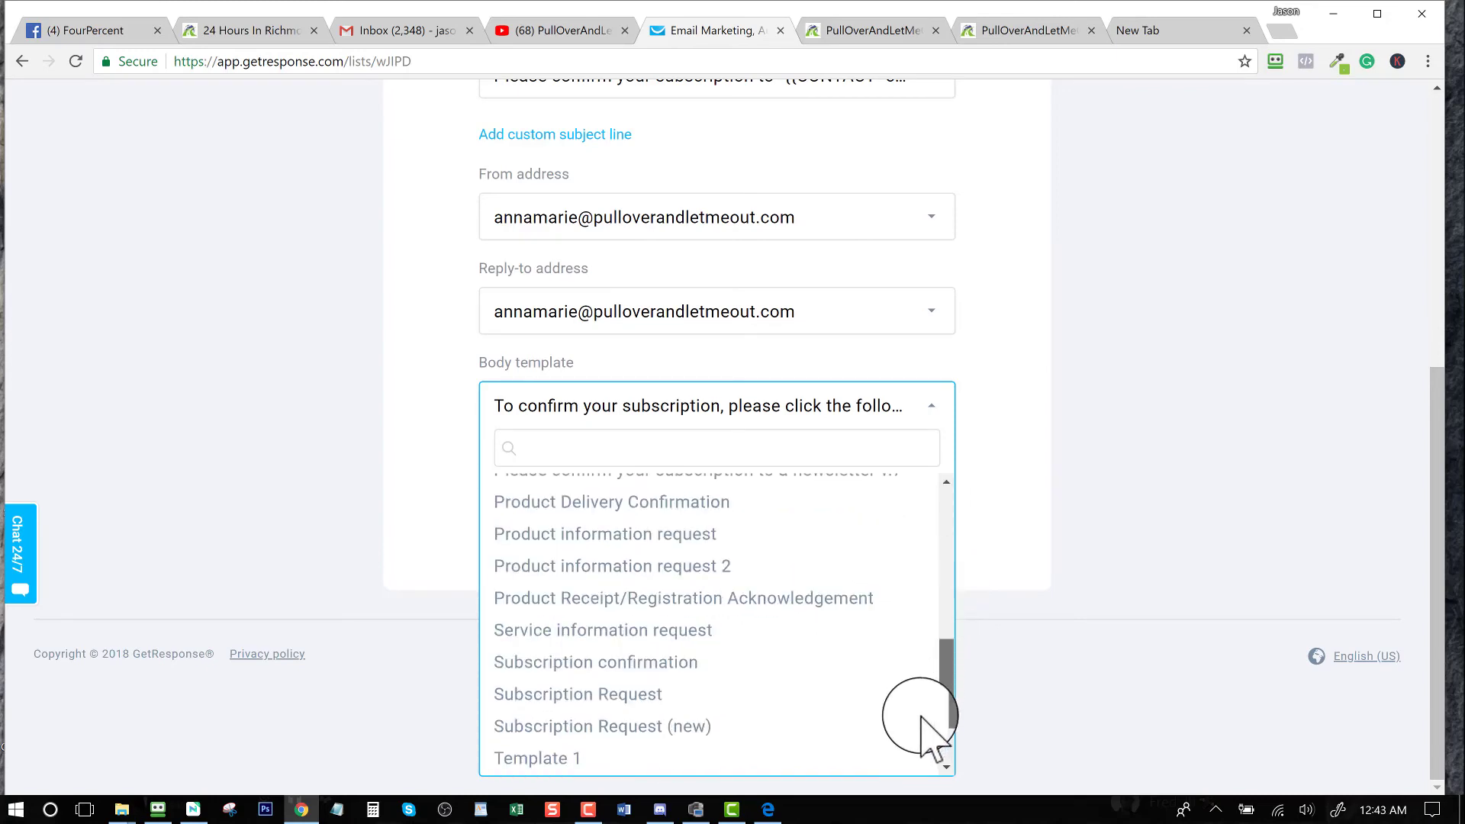
scroll(940, 493, "up", 3)
scroll(939, 492, "up", 3)
left_click(1007, 425)
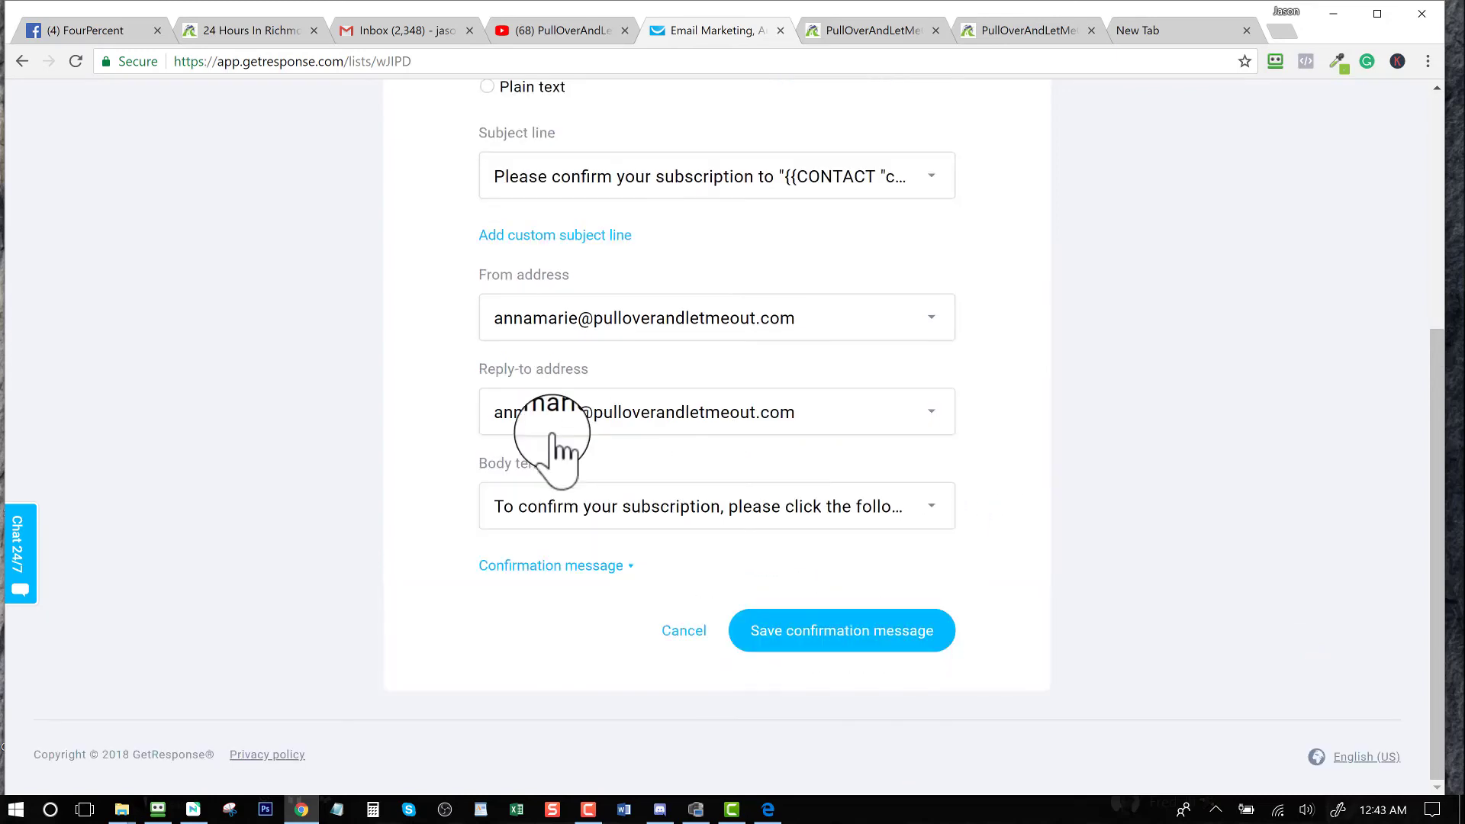
left_click(551, 573)
scroll(1041, 484, "down", 3)
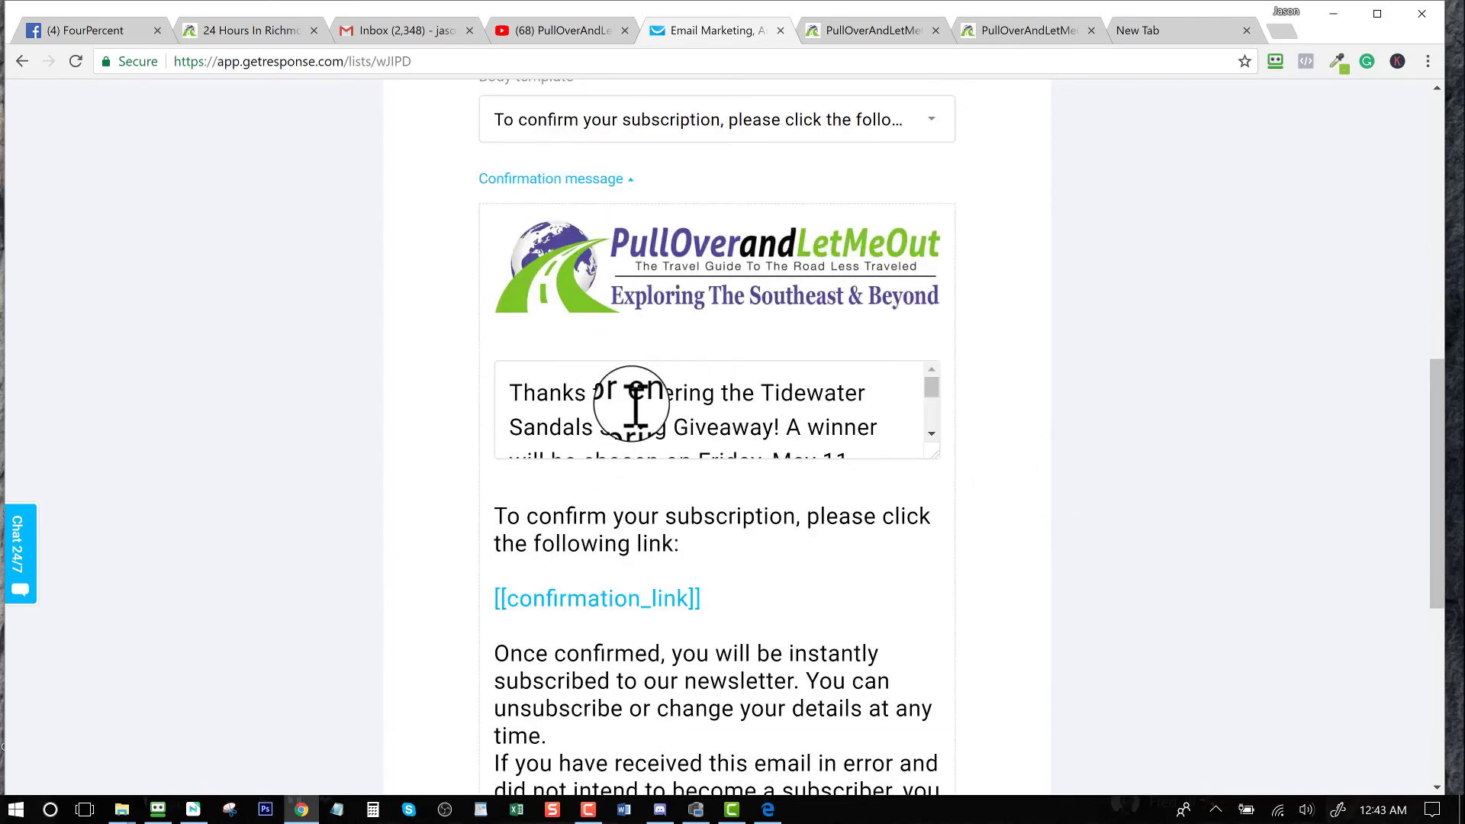
left_click_drag(936, 456, 939, 628)
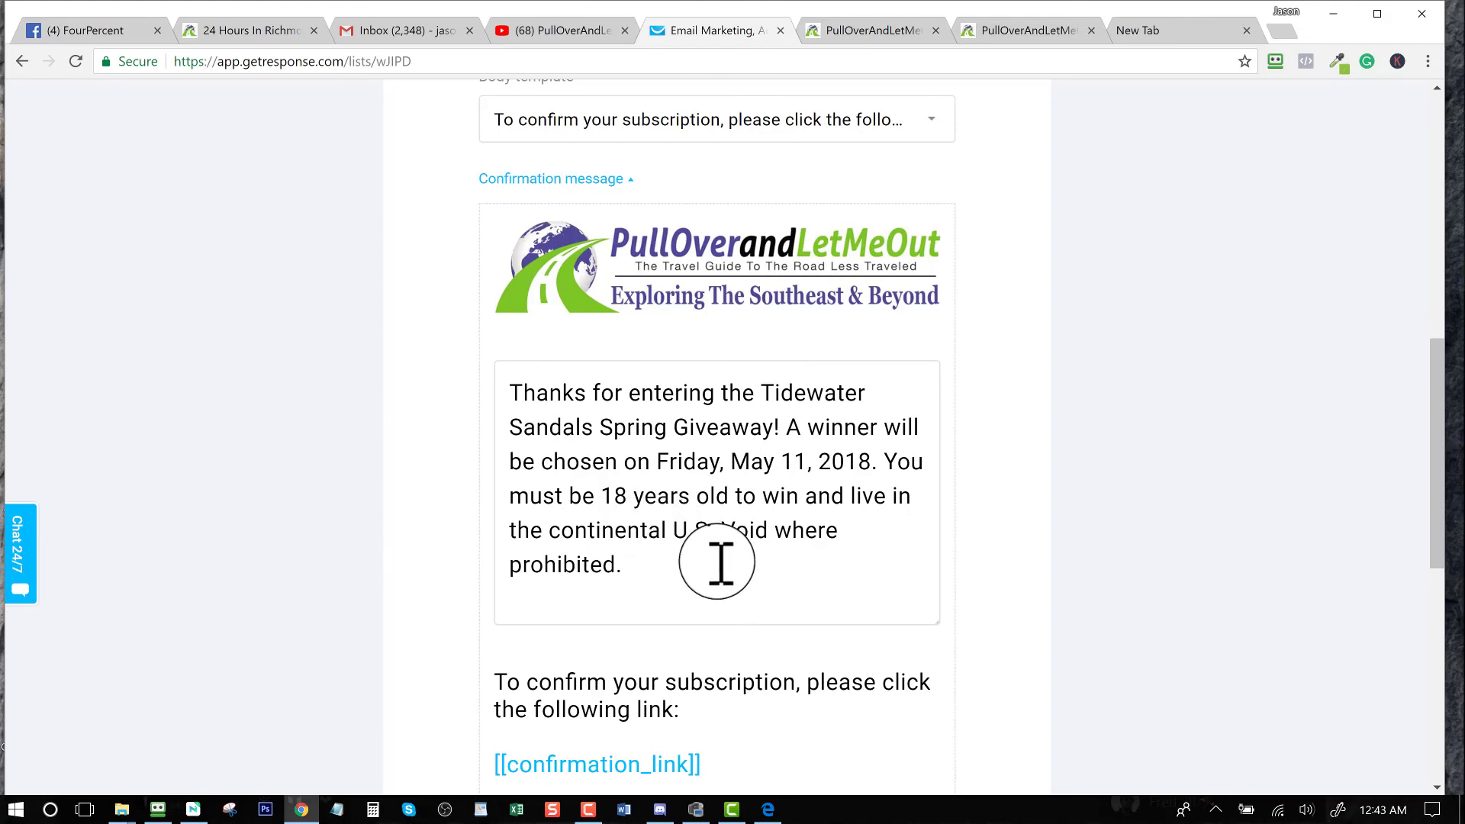
scroll(718, 566, "down", 2)
scroll(714, 563, "down", 3)
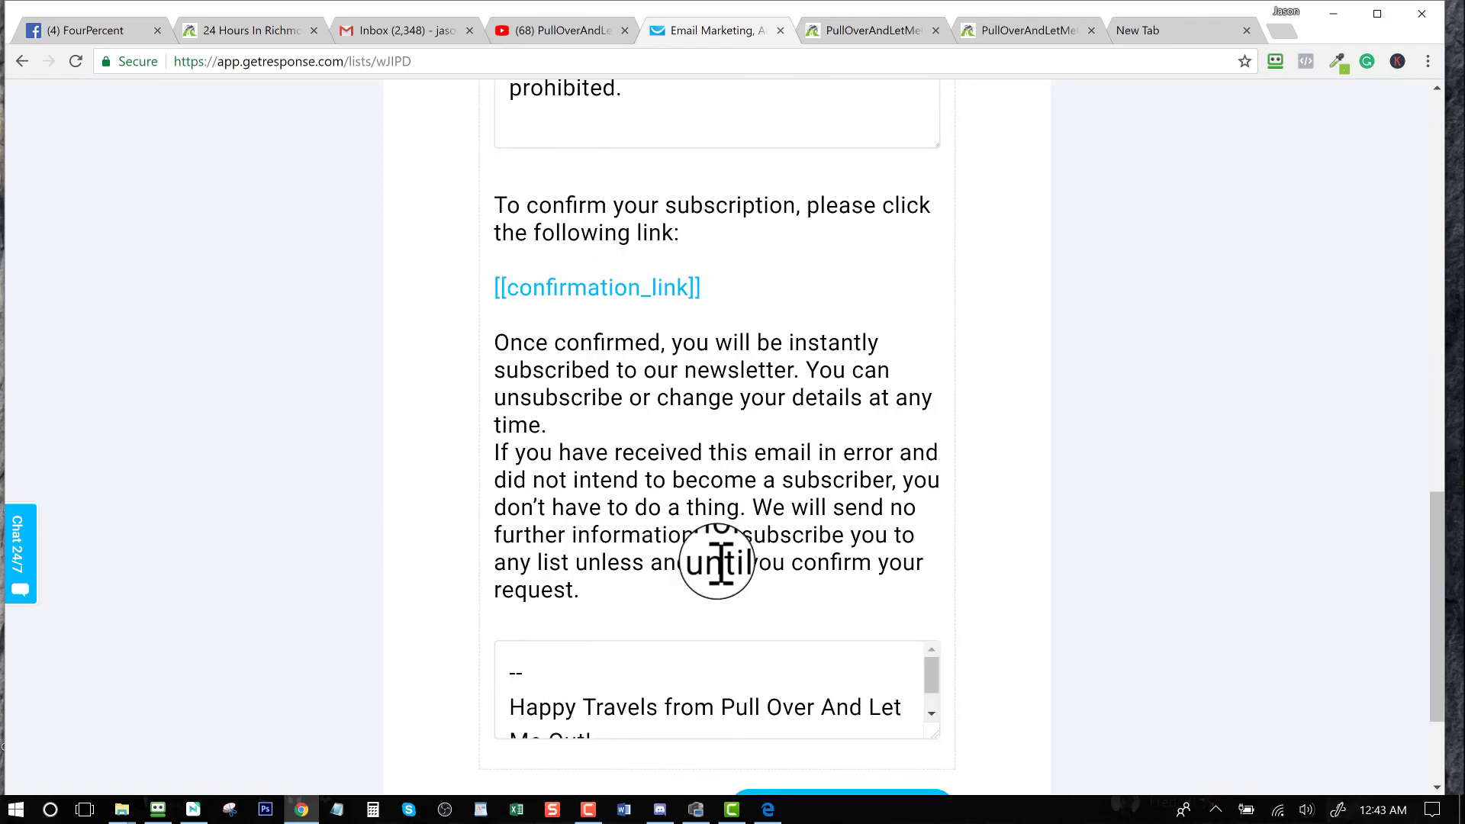
scroll(715, 563, "down", 1)
scroll(717, 564, "down", 1)
Enlarge the signature box to reveal 'Happy Travels from Pull Over And Let Me Out!'
left_click_drag(938, 557, 947, 632)
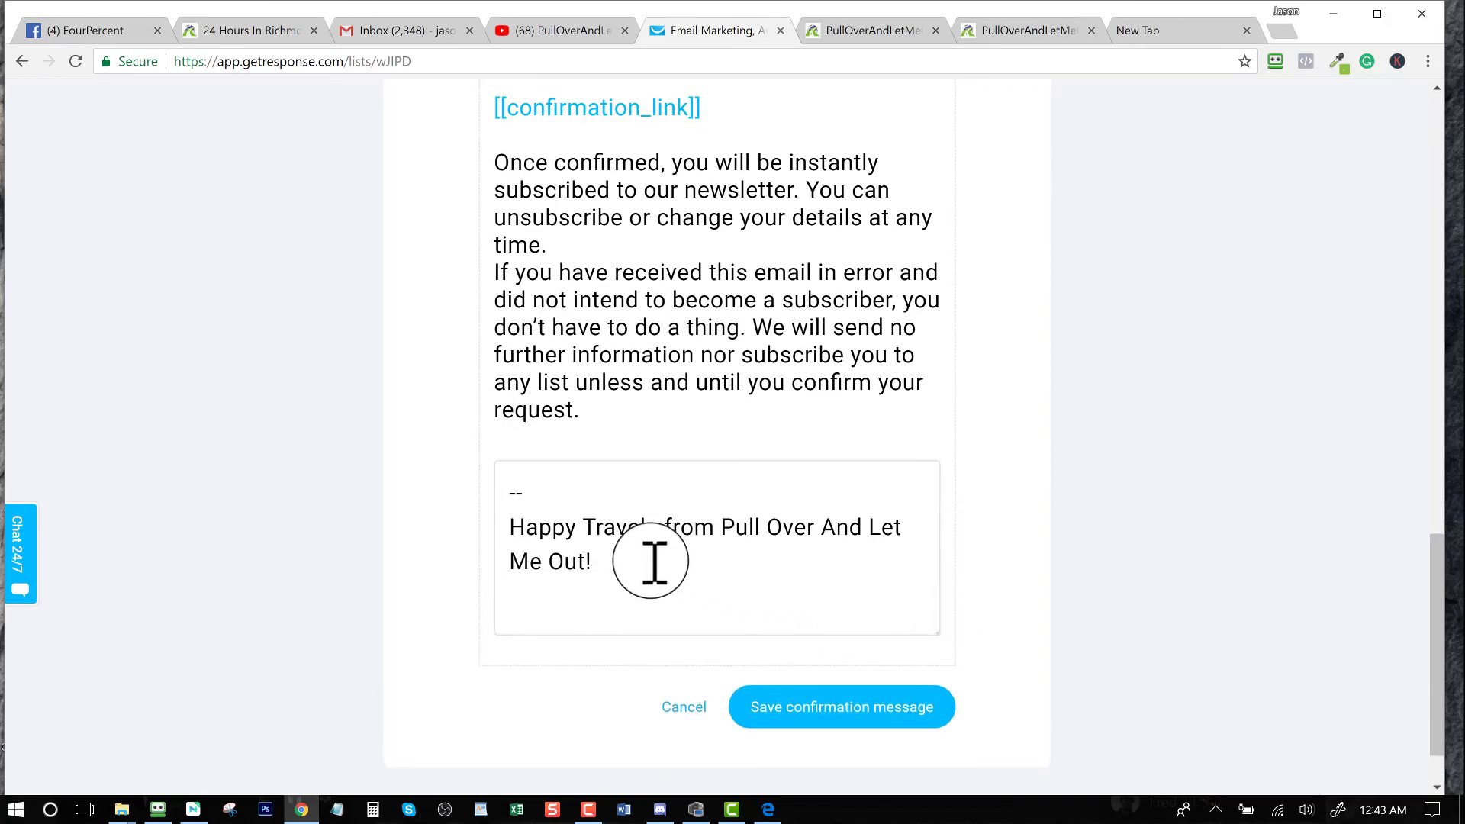
left_click(600, 566)
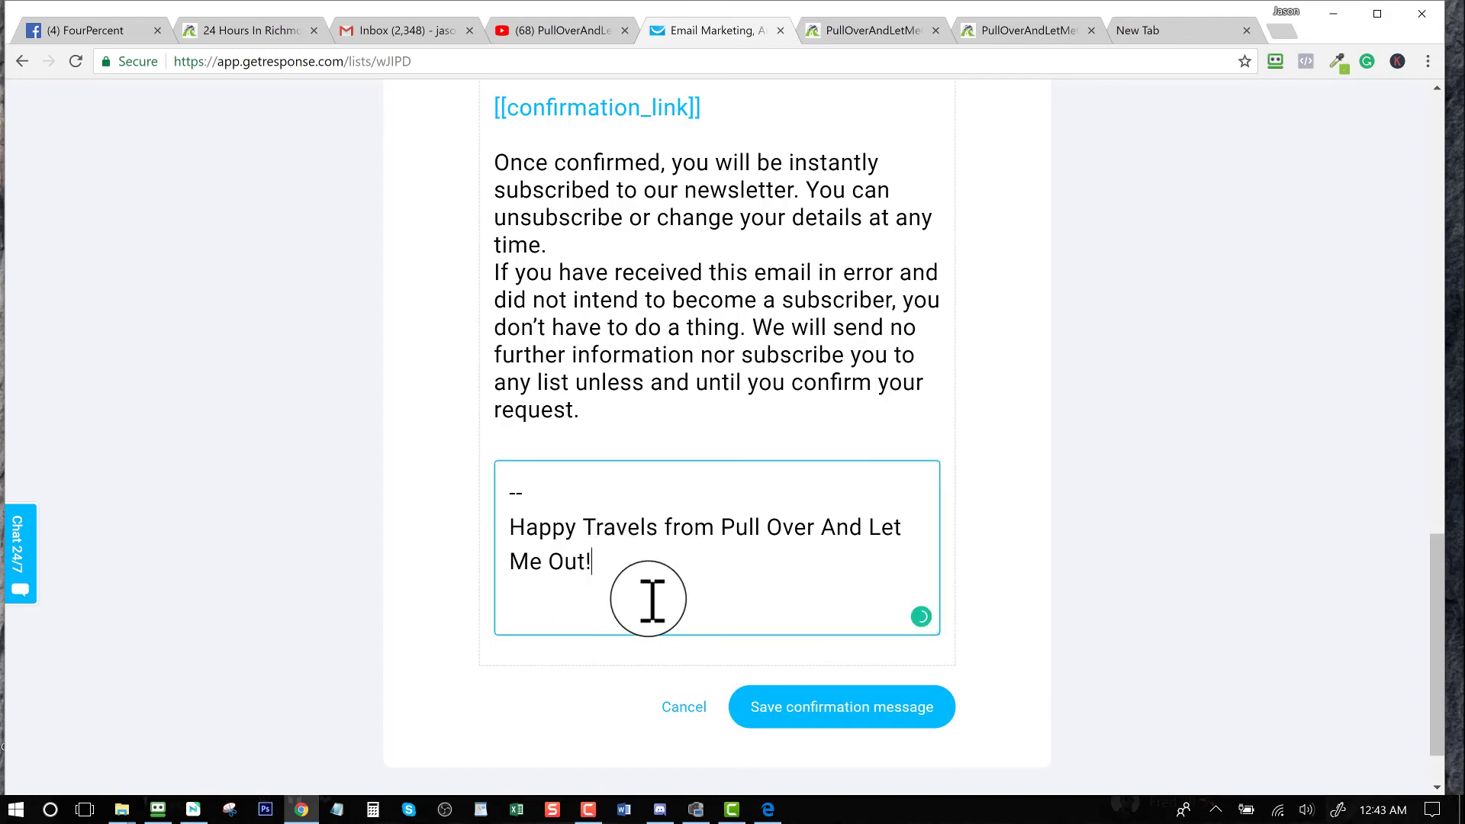
scroll(675, 594, "up", 2)
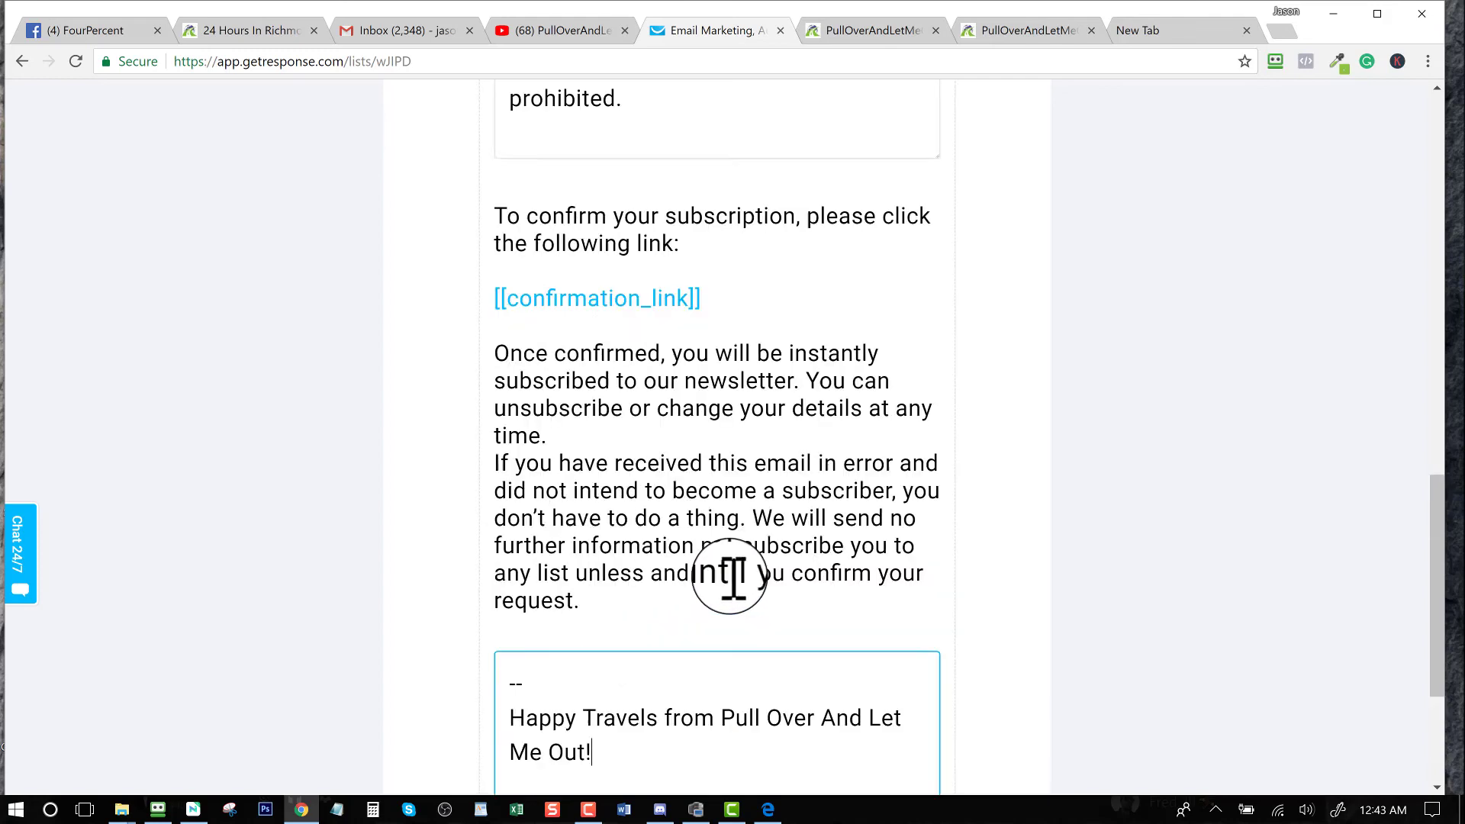
scroll(726, 579, "up", 3)
scroll(732, 578, "up", 2)
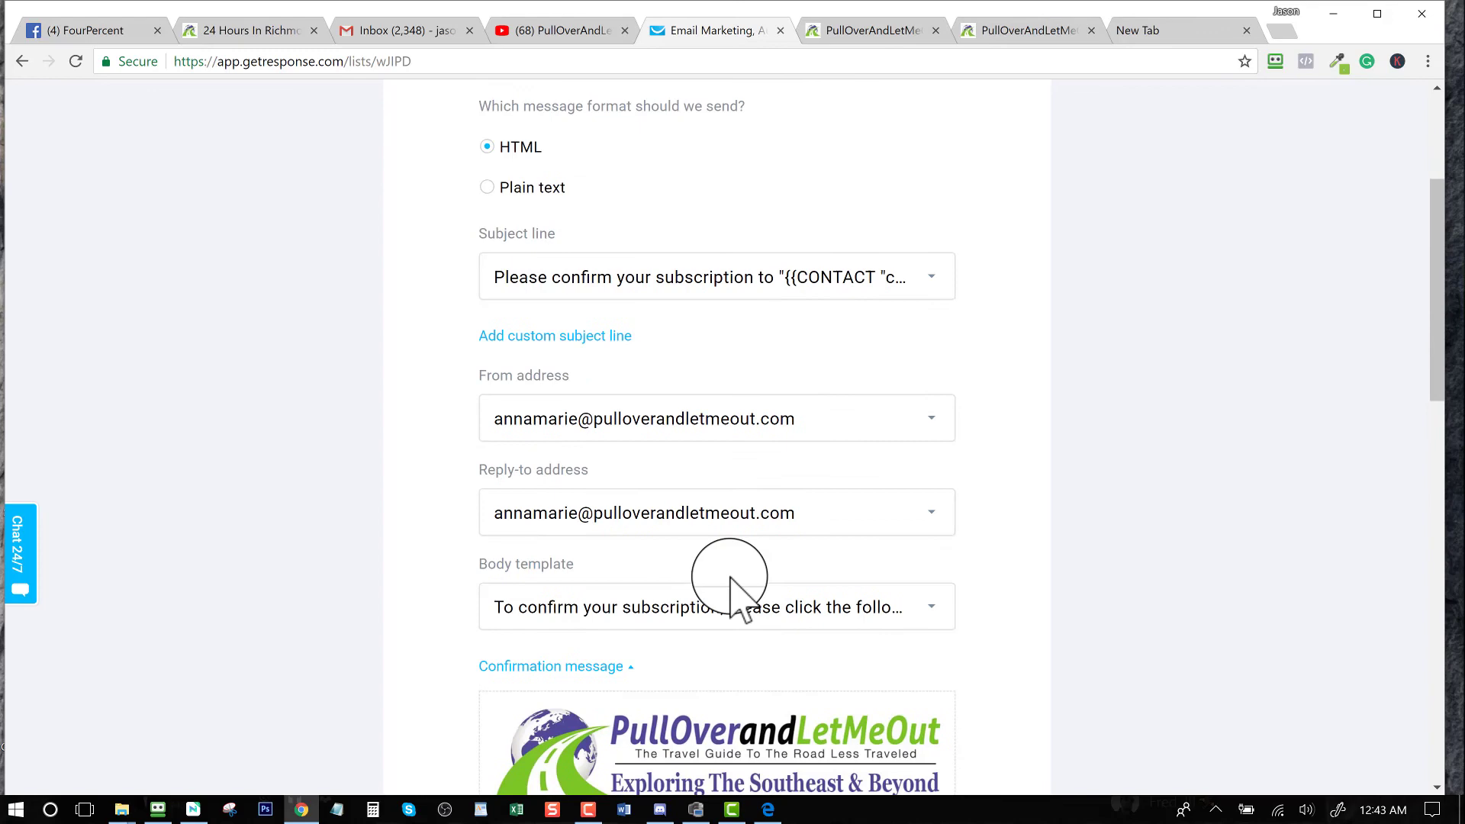
scroll(733, 578, "up", 2)
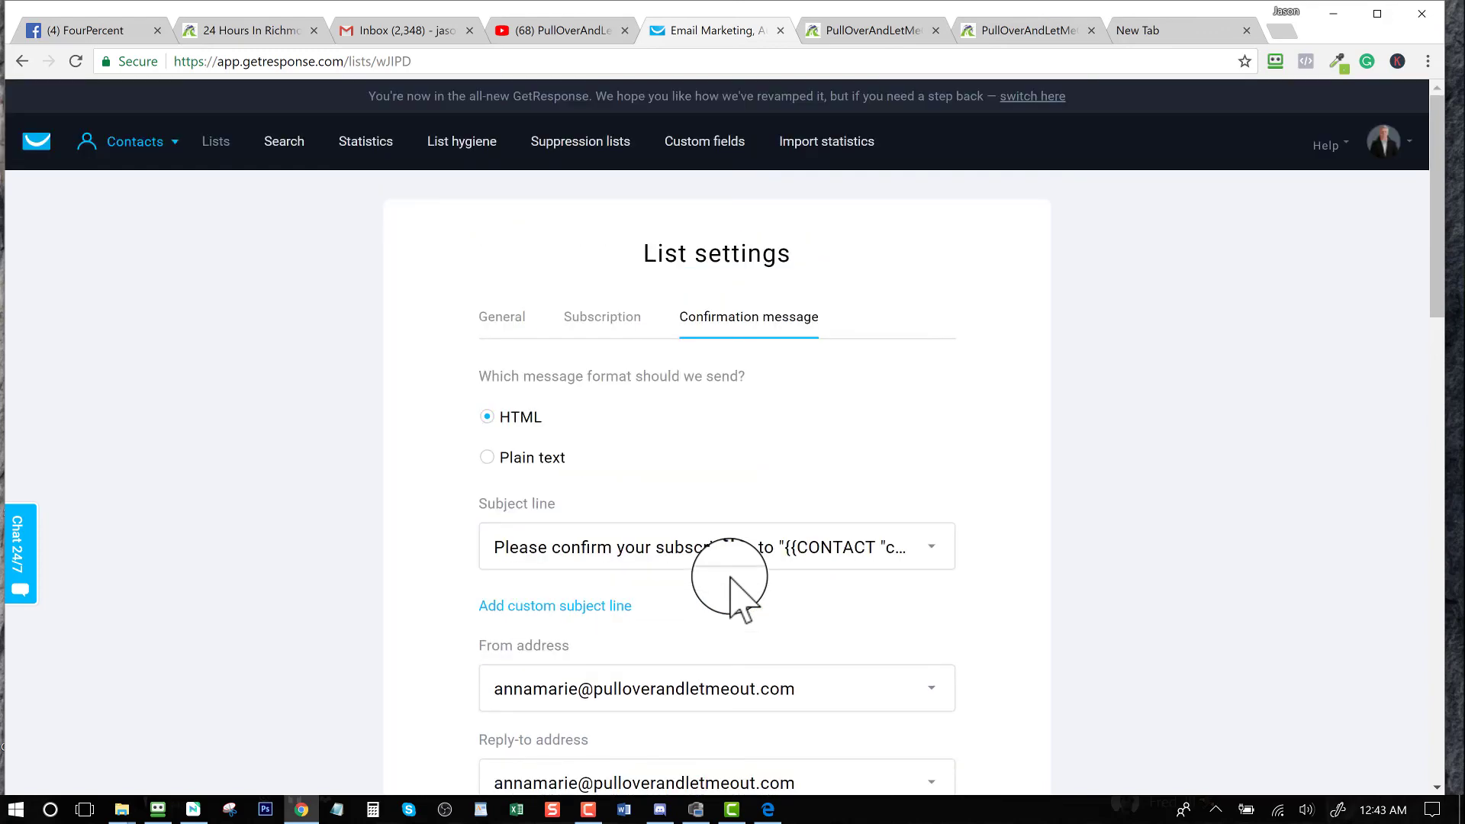